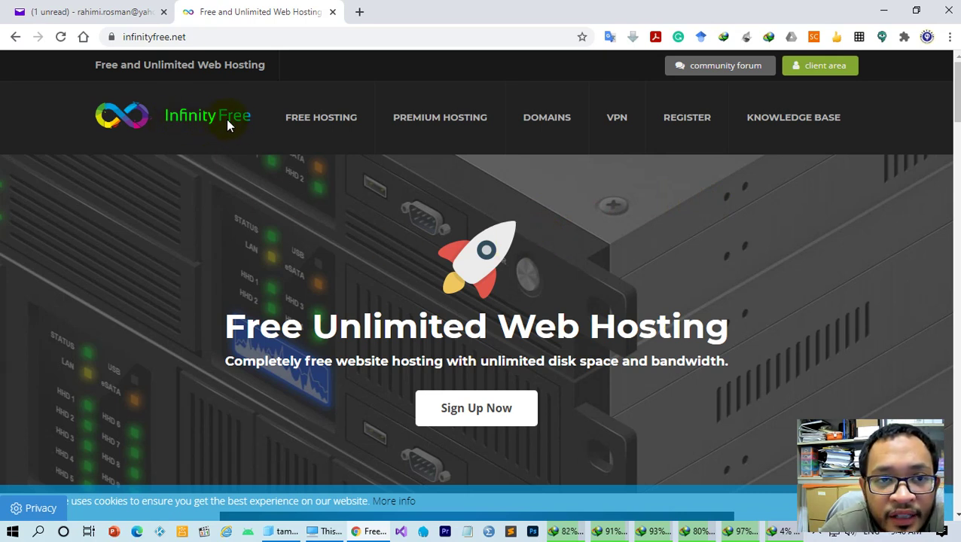
# Close the Yahoo Mail tab and go to the InfinityFree client-area login page
pyautogui.click(134, 34)
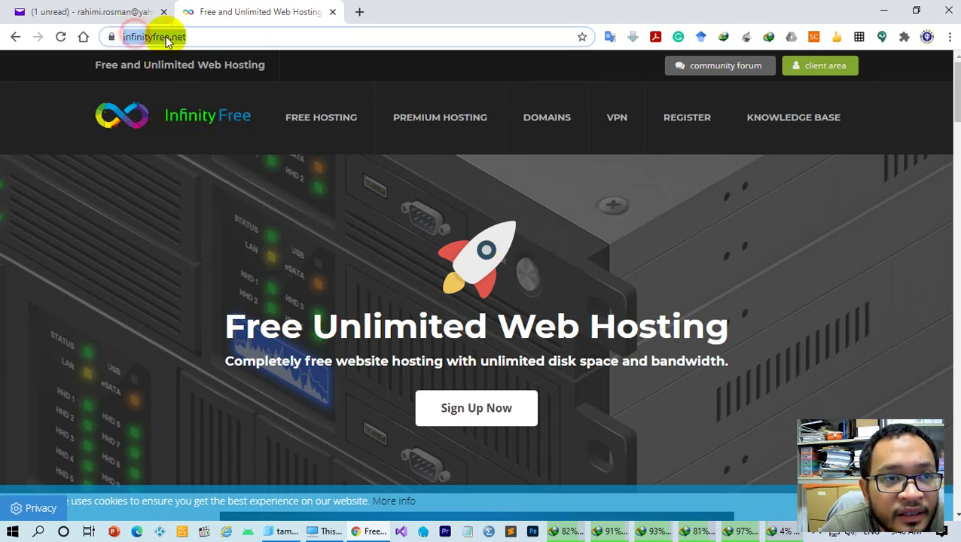
pyautogui.click(197, 35)
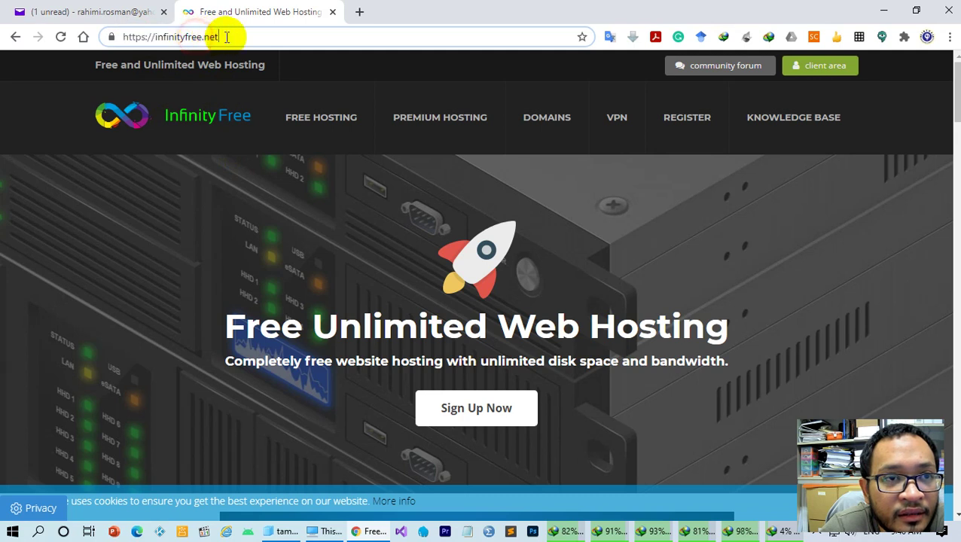
pyautogui.tripleClick(178, 39)
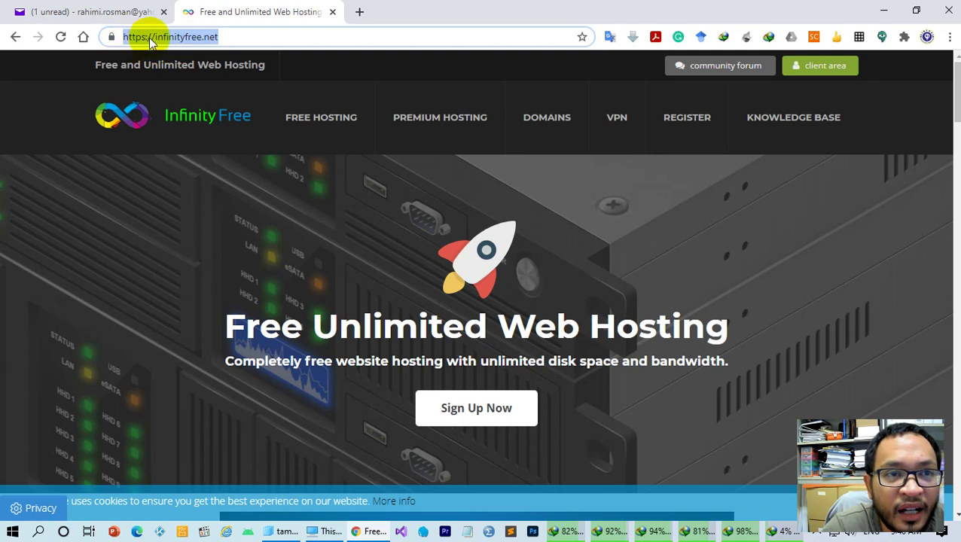
pyautogui.click(225, 36)
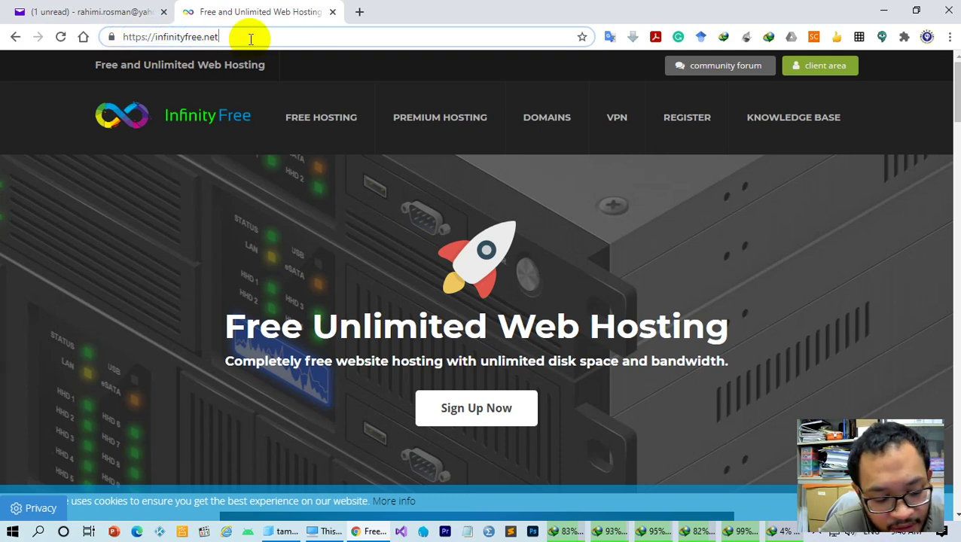
pyautogui.click(163, 11)
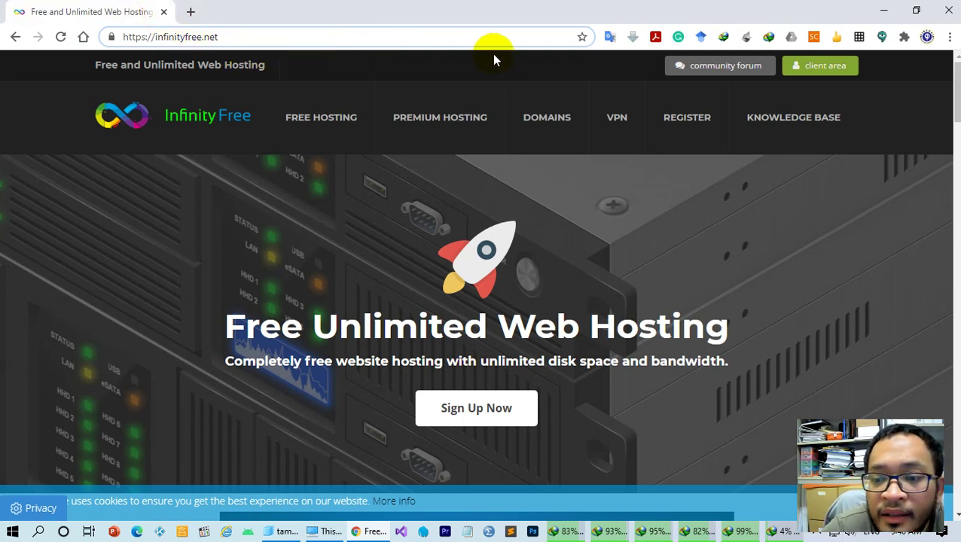
pyautogui.click(818, 72)
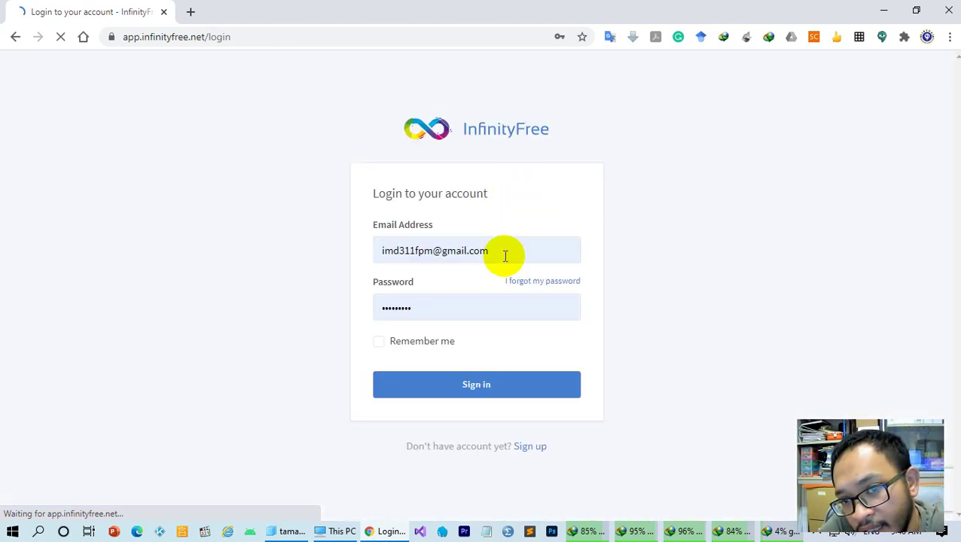
# On the sign-up page, enter the account e-mail address and the password twice
pyautogui.click(525, 442)
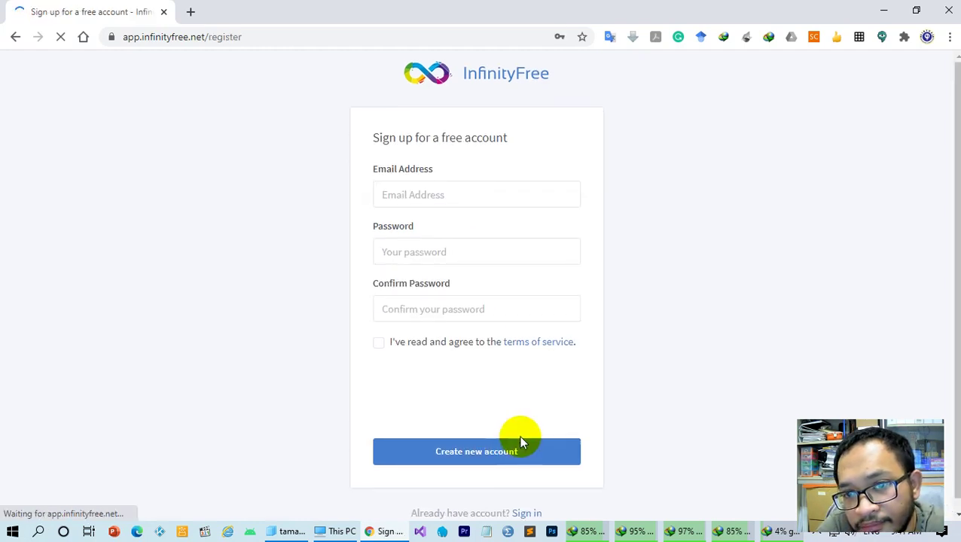
pyautogui.click(472, 193)
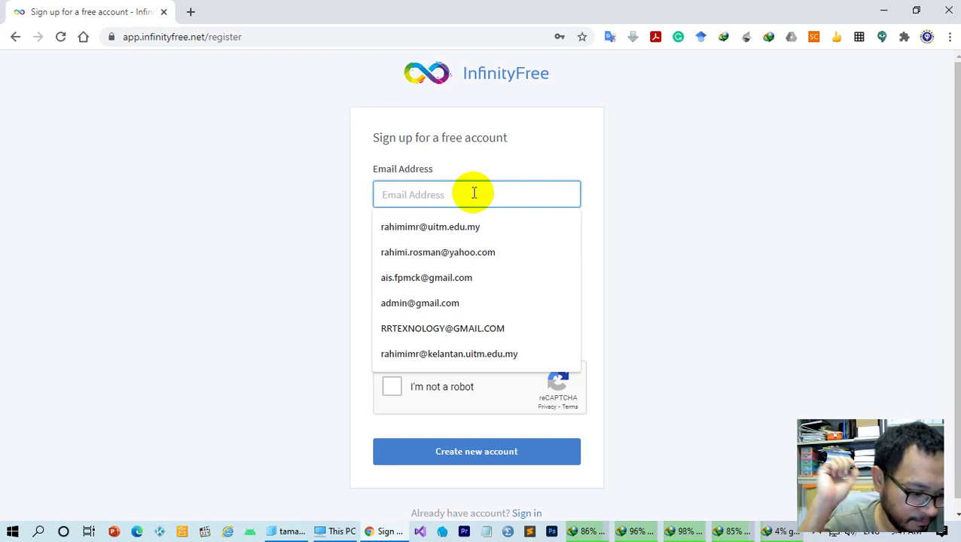
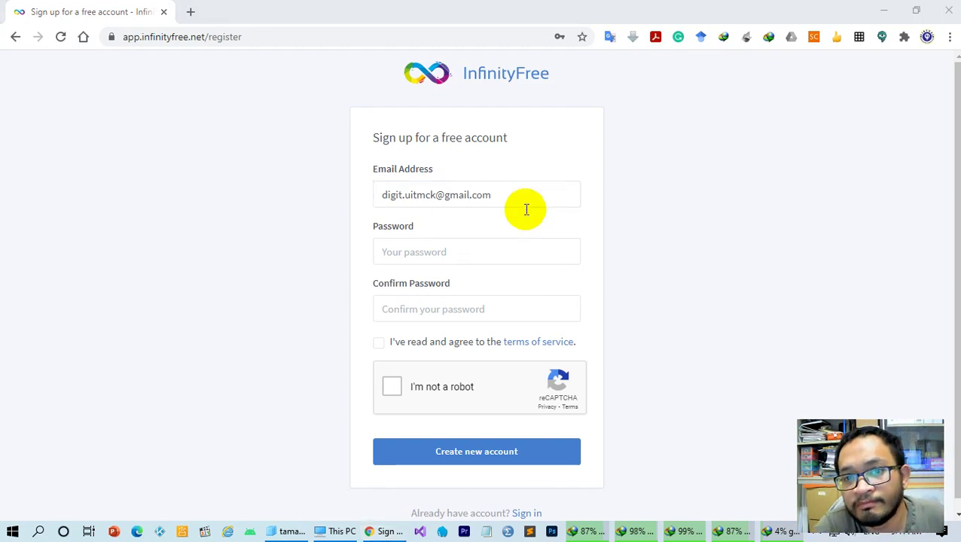
pyautogui.click(490, 256)
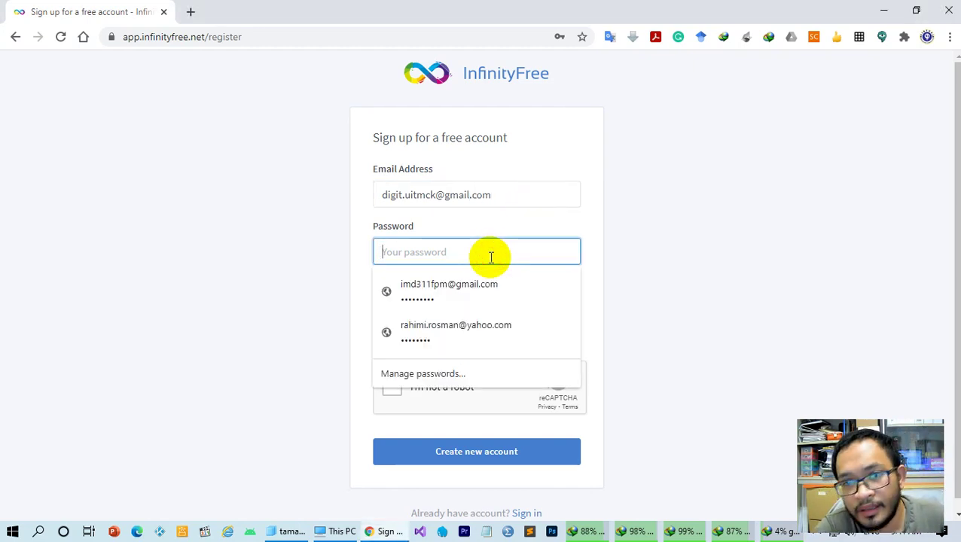
pyautogui.write('•')
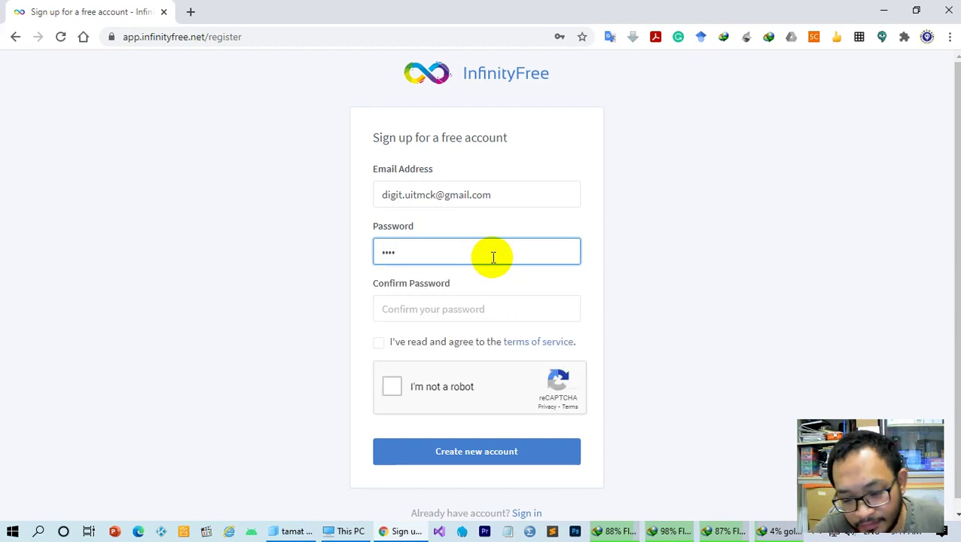
pyautogui.press('Tab')
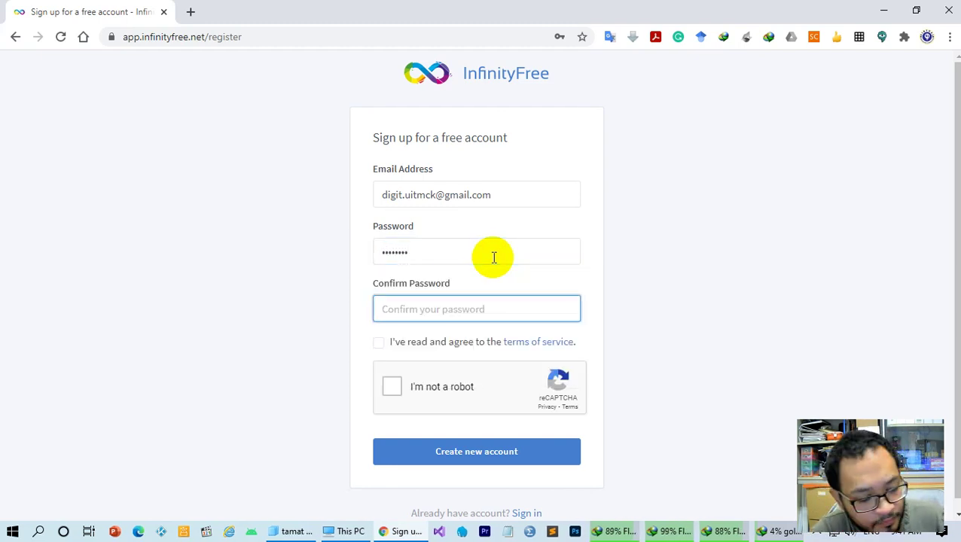
pyautogui.write('•••')
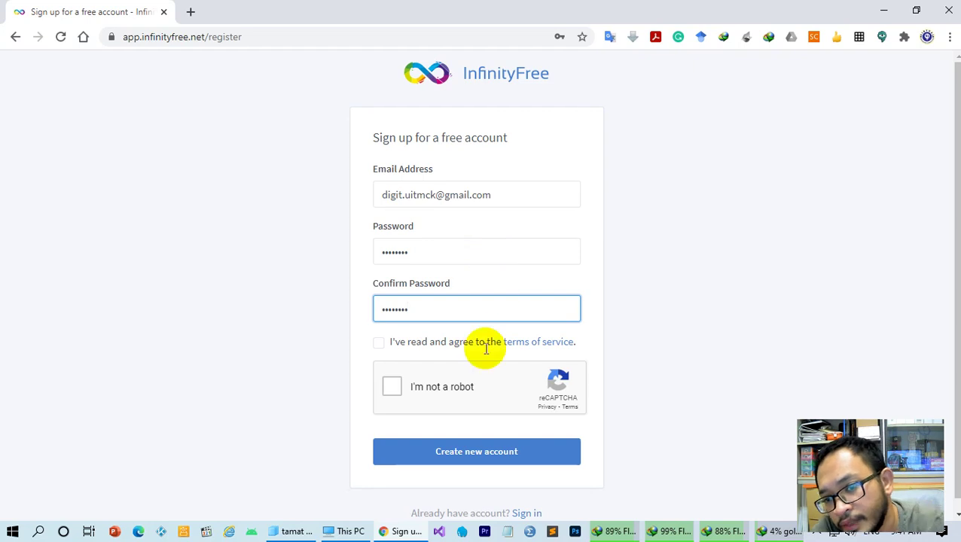
# Solve the motorcycle reCAPTCHA, skip the bicycle round, and submit the sign-up form
pyautogui.click(389, 390)
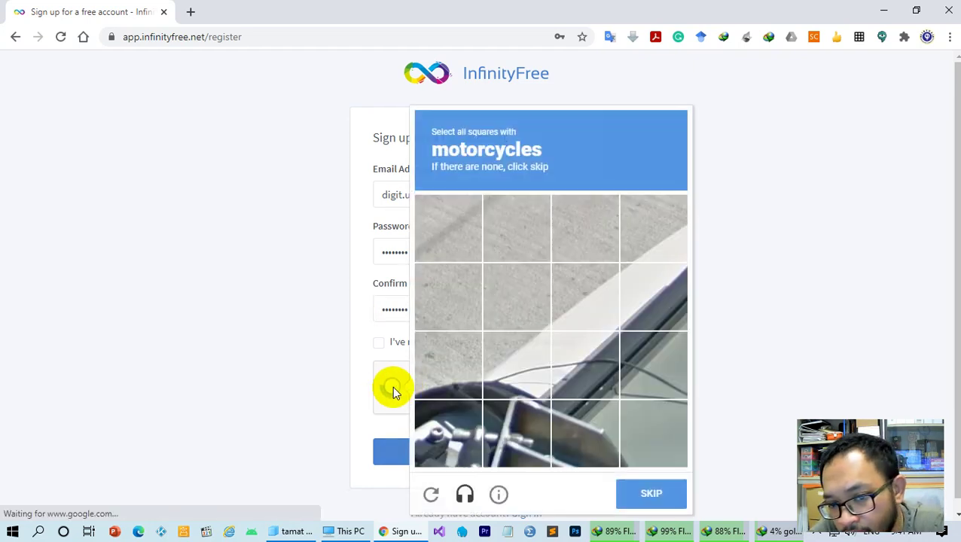
pyautogui.click(461, 422)
pyautogui.click(516, 422)
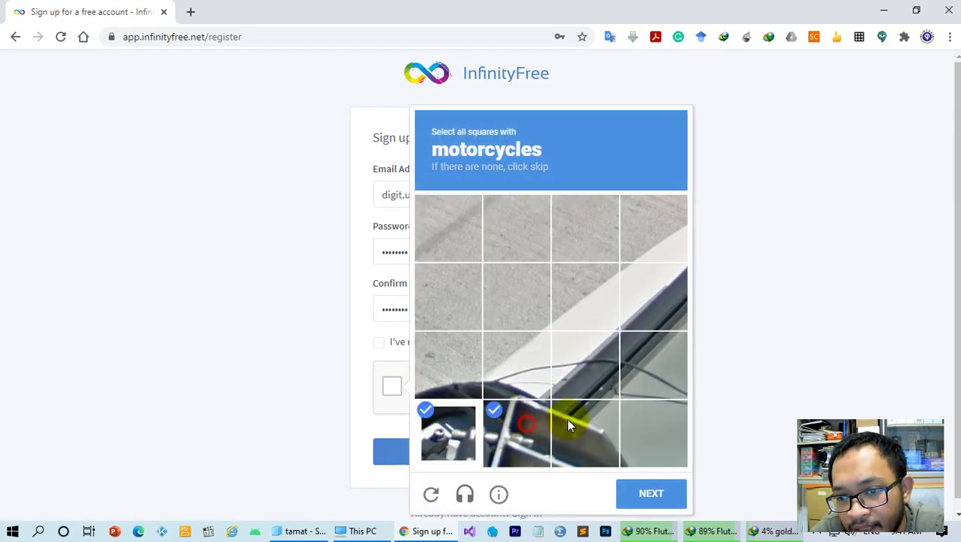
pyautogui.click(571, 418)
pyautogui.click(644, 385)
pyautogui.click(589, 391)
pyautogui.click(515, 380)
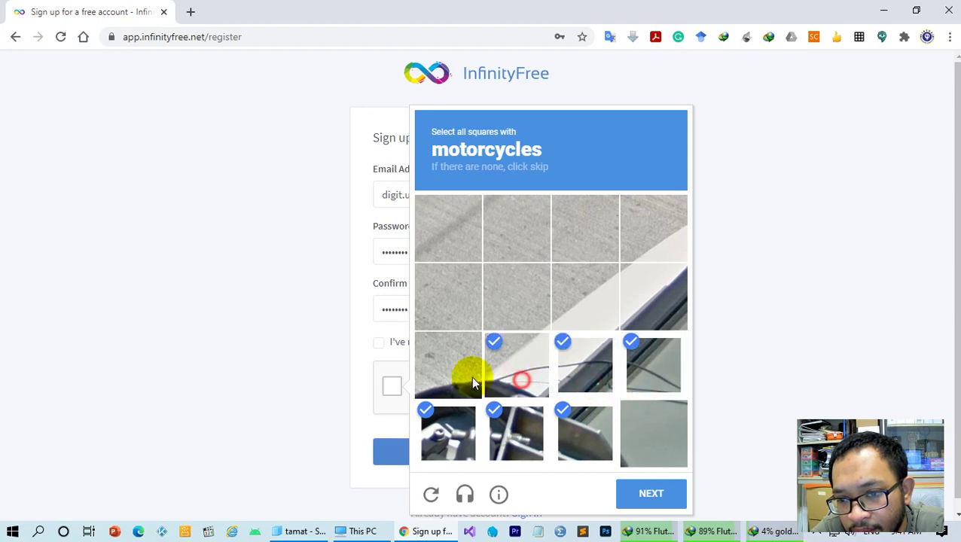
pyautogui.click(452, 373)
pyautogui.click(635, 489)
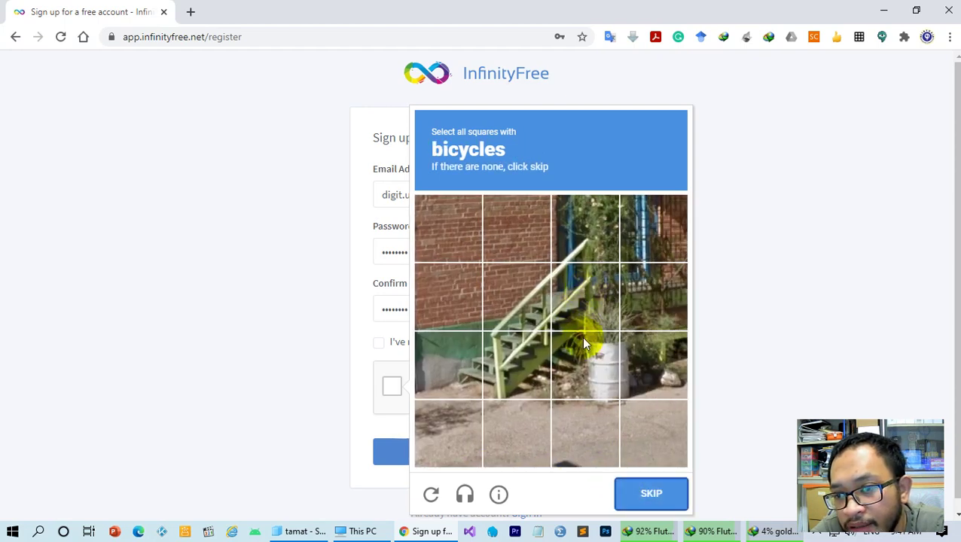
pyautogui.click(631, 505)
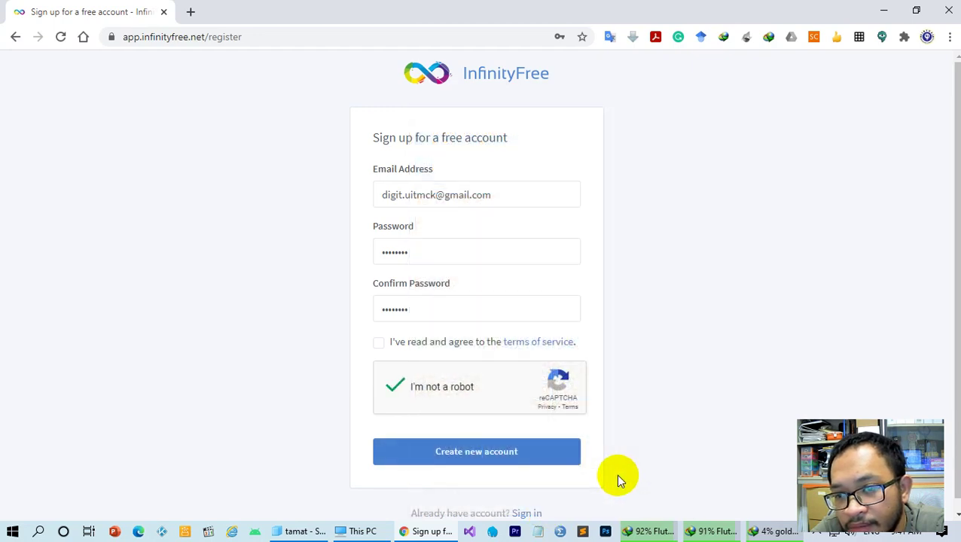
pyautogui.click(491, 458)
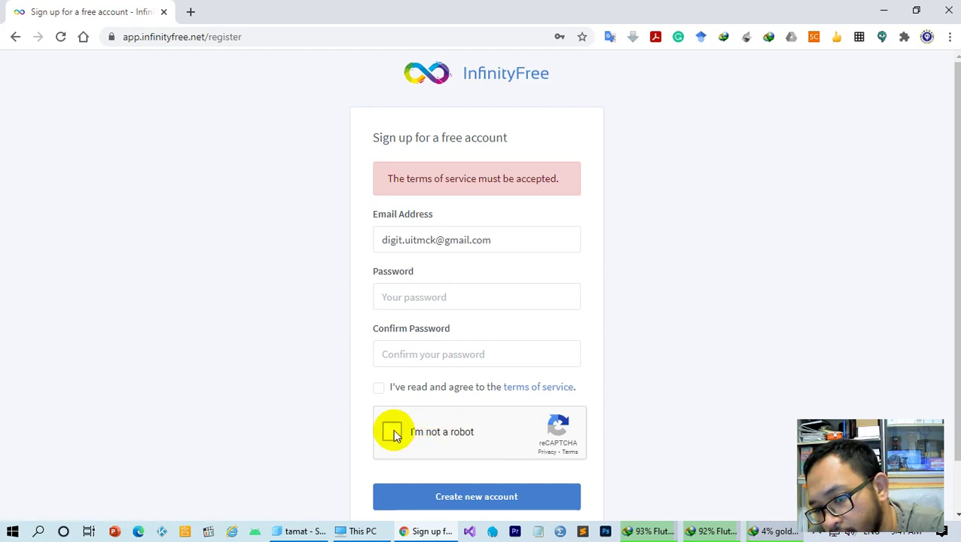
# Redo the reCAPTCHA, accept the terms, retype both passwords and create the account without saving the password
pyautogui.click(392, 433)
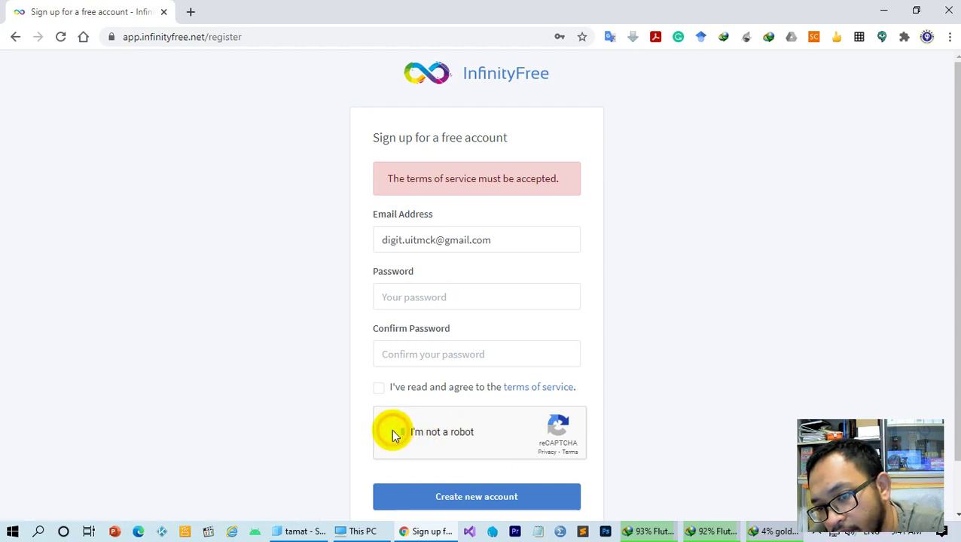
pyautogui.click(381, 389)
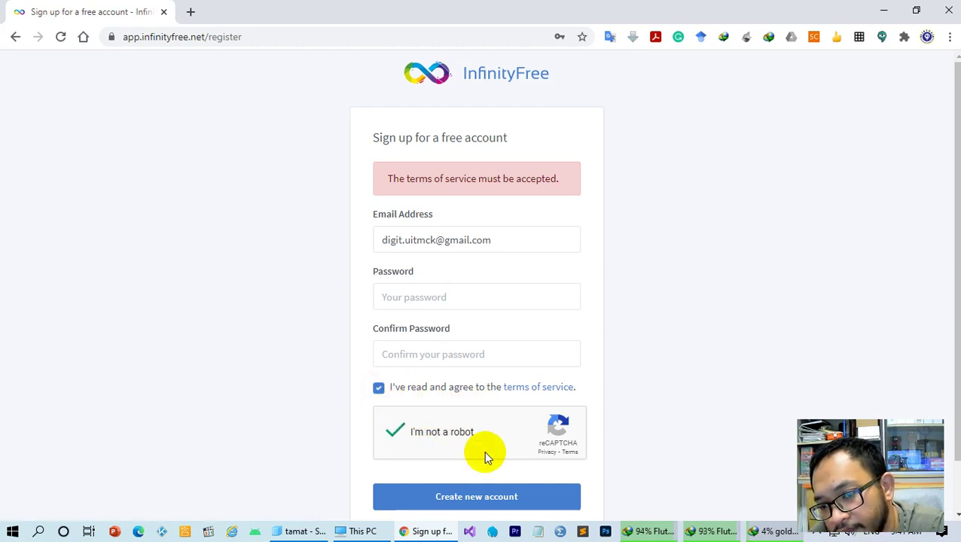
pyautogui.click(491, 501)
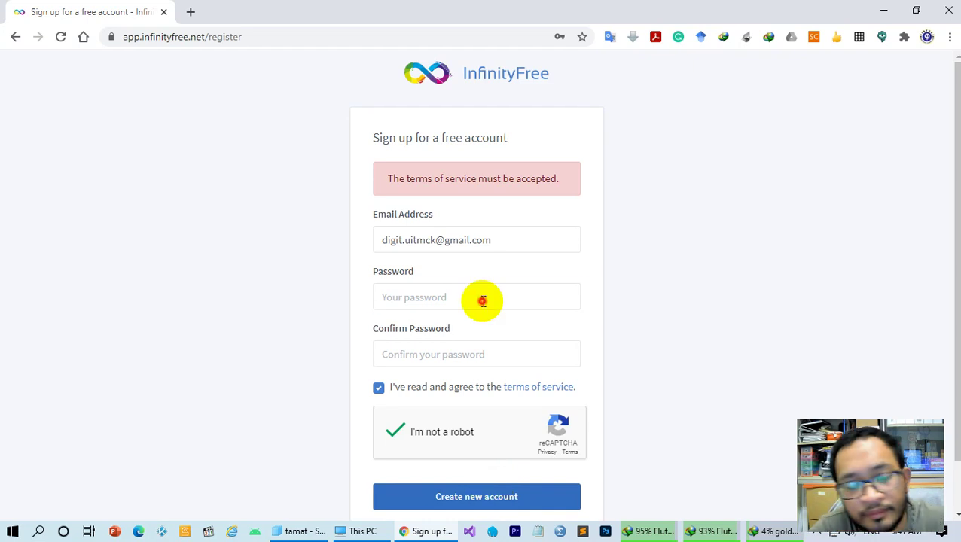
pyautogui.write('•••')
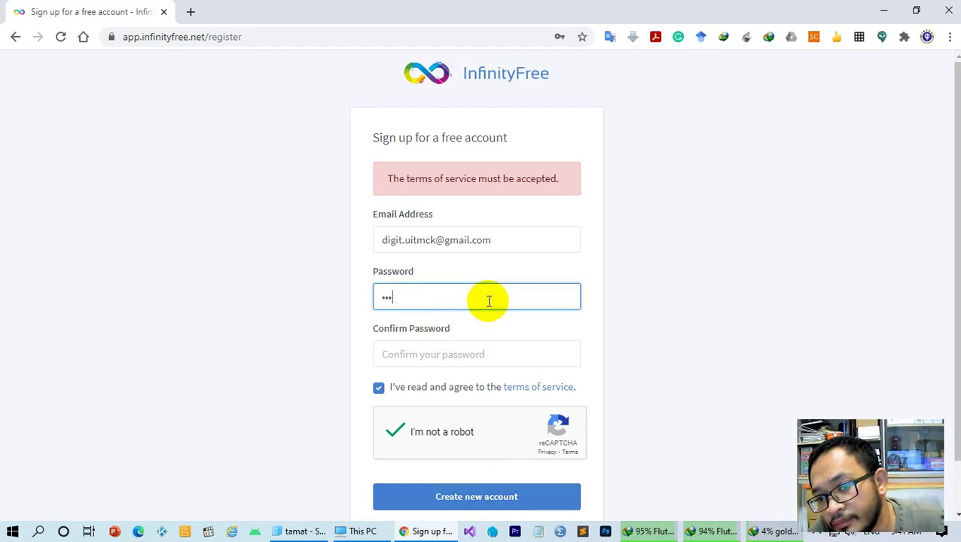
pyautogui.press('Tab')
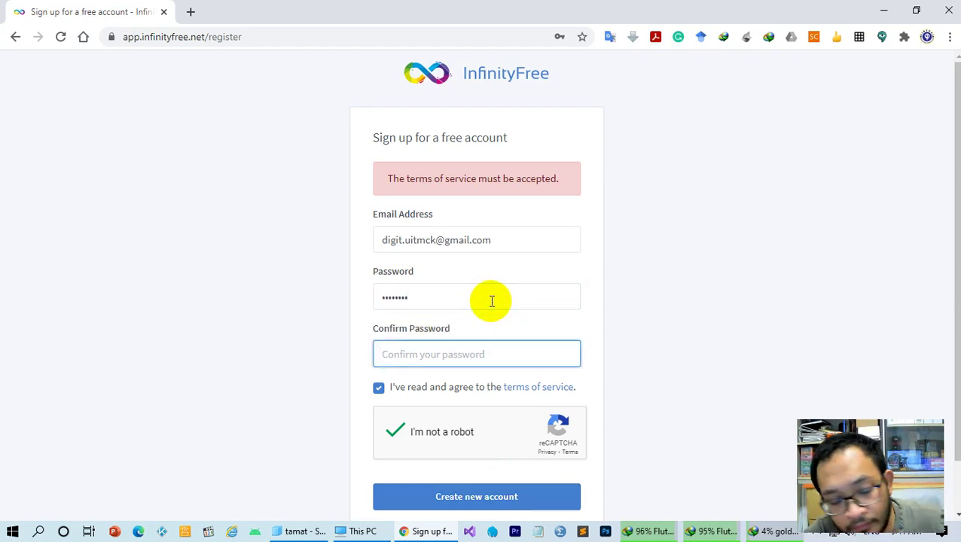
pyautogui.write('•')
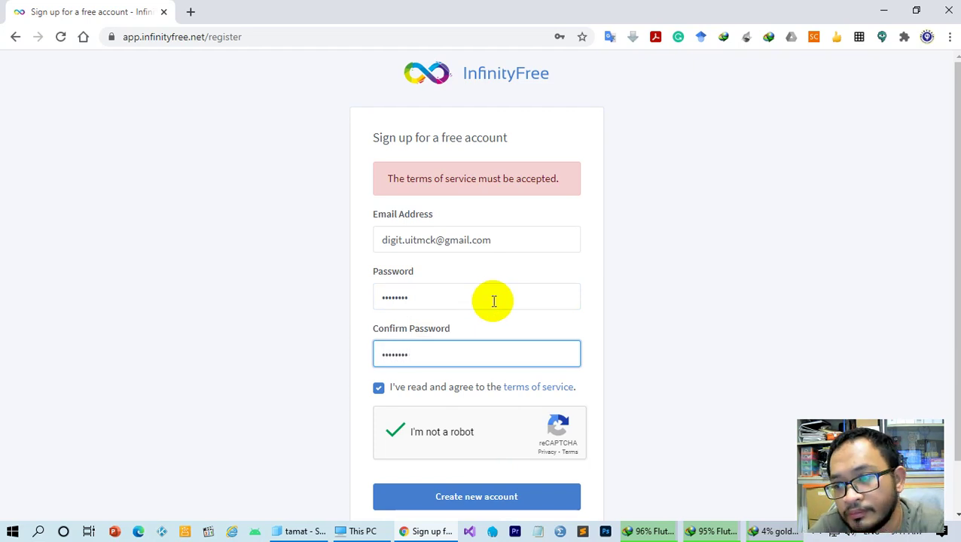
pyautogui.click(490, 497)
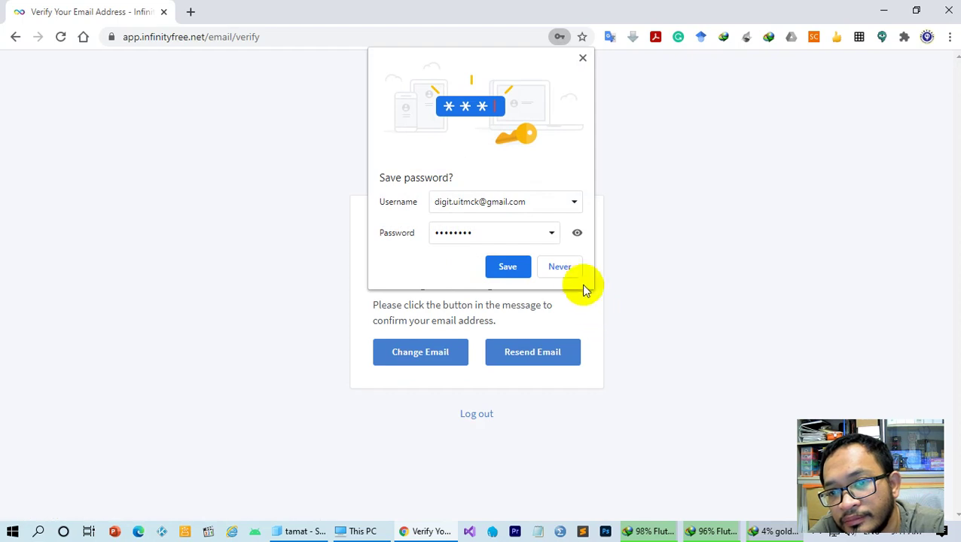
pyautogui.click(561, 267)
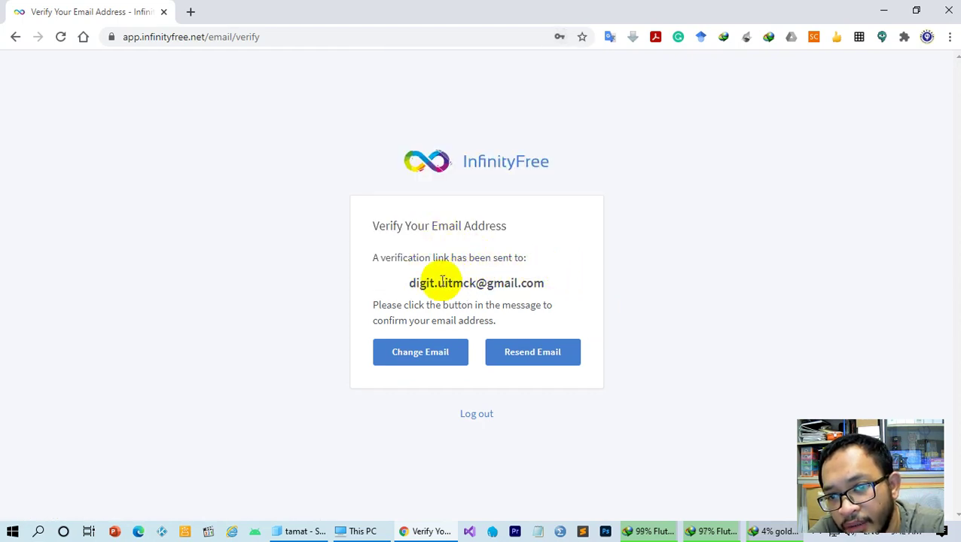
pyautogui.moveTo(390, 286); pyautogui.dragTo(541, 283)
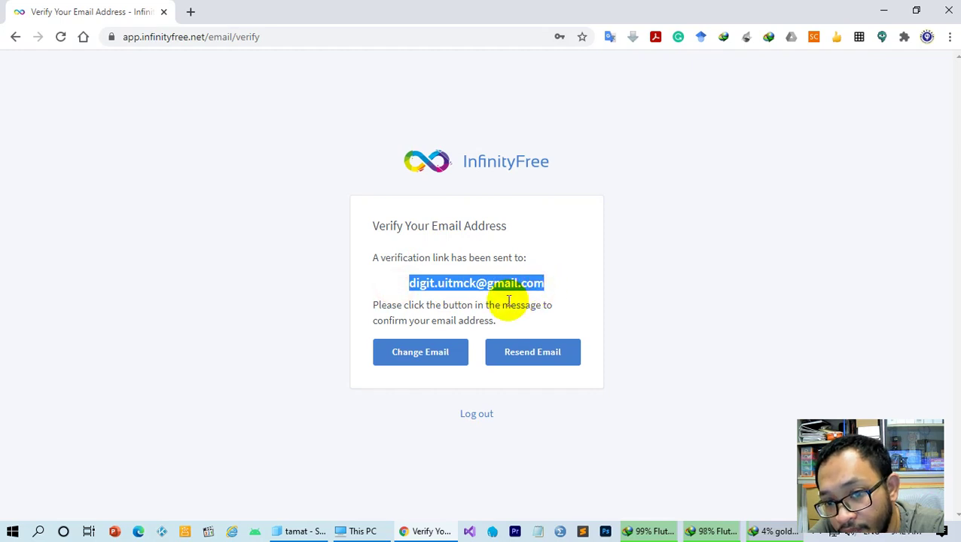
pyautogui.click(508, 302)
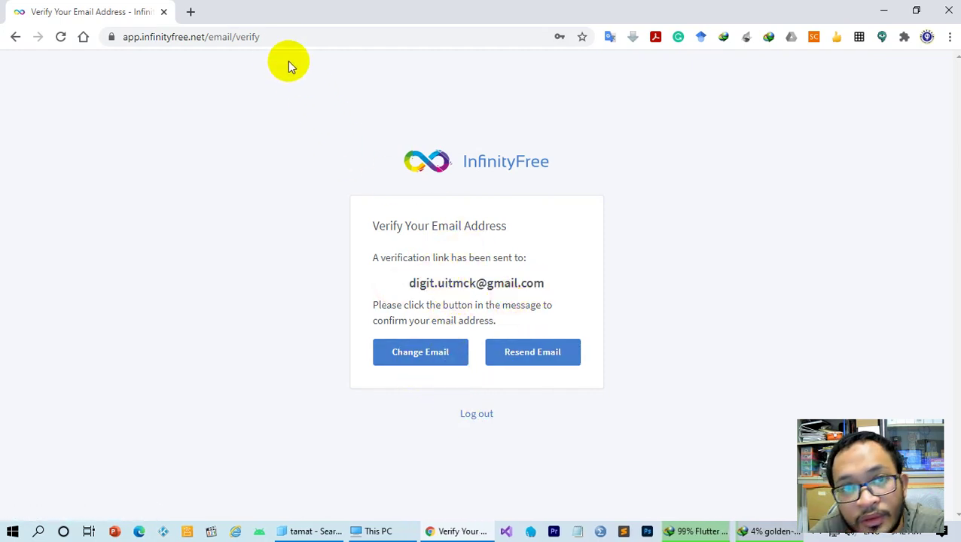
pyautogui.click(192, 13)
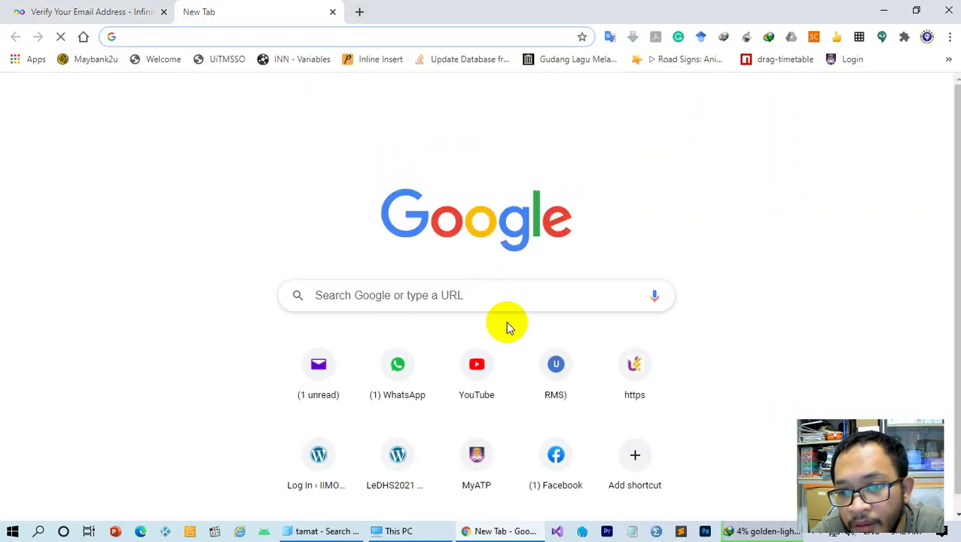
pyautogui.click(337, 376)
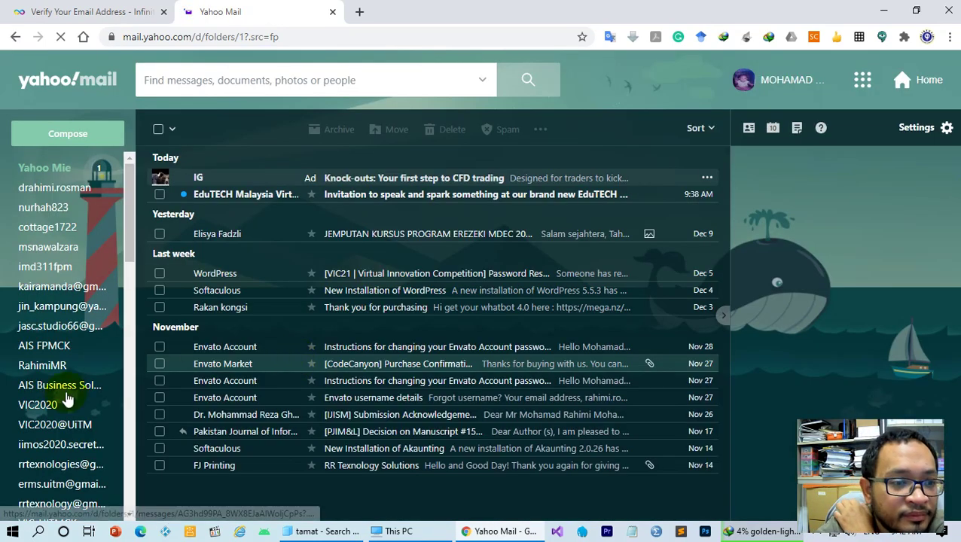
pyautogui.scroll(-5, 64, 490)
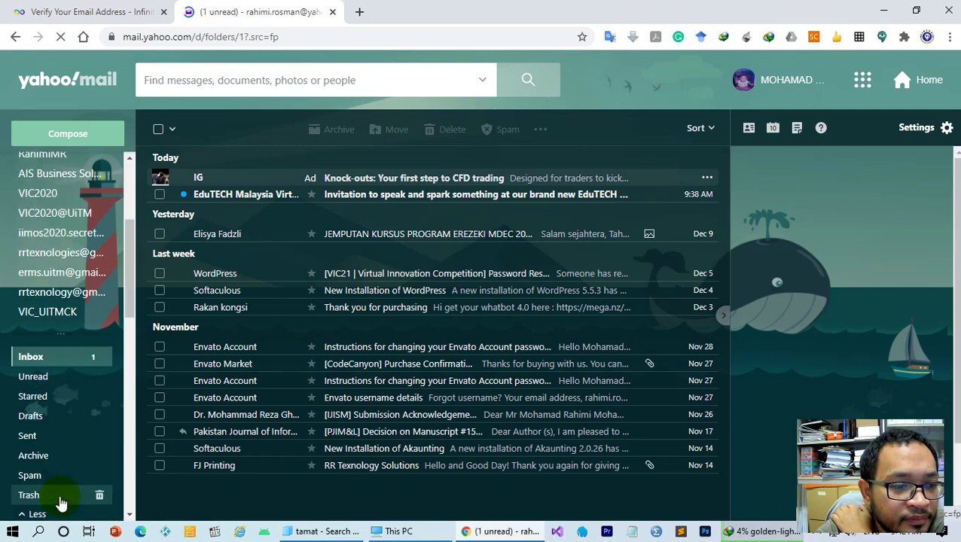
pyautogui.scroll(5, 60, 493)
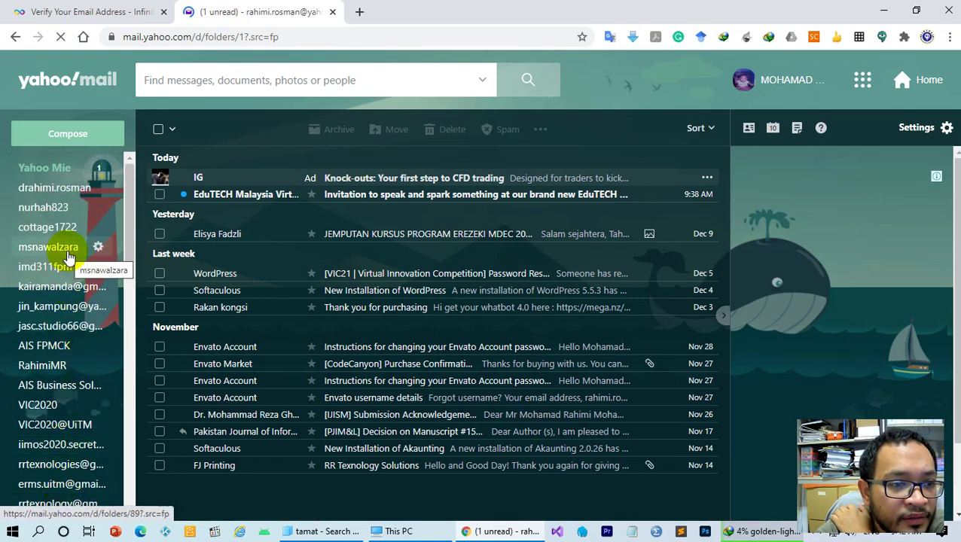
pyautogui.scroll(-3, 72, 260)
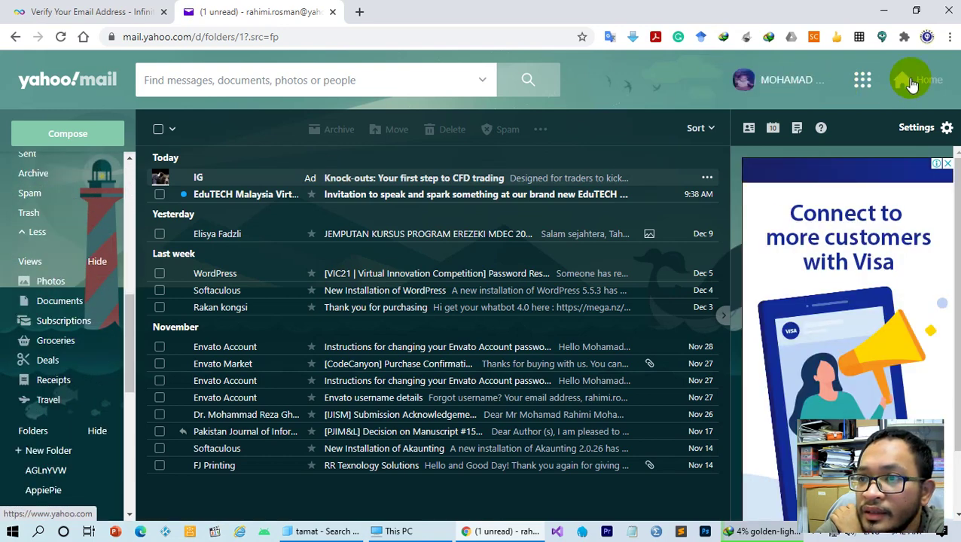
pyautogui.click(445, 37)
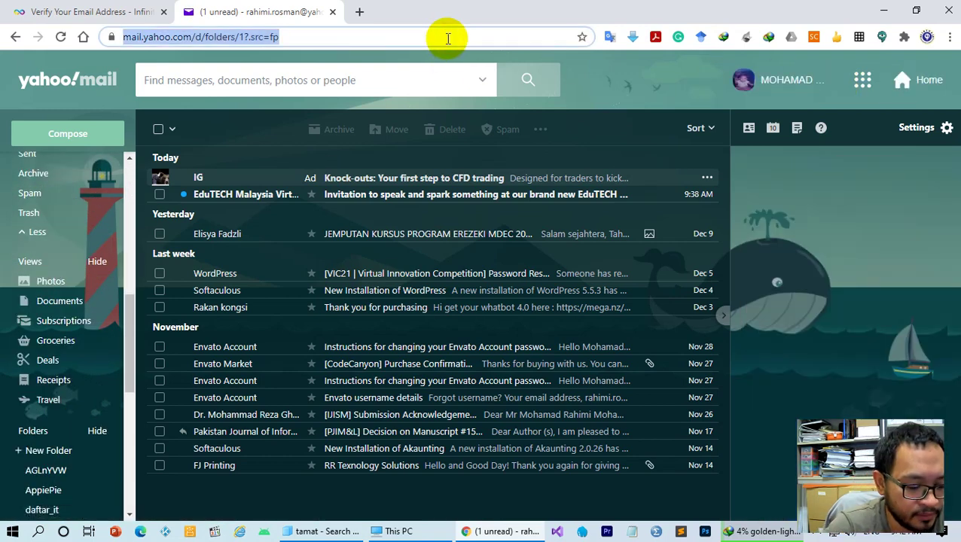
pyautogui.write('gmail')
# Search for gmail, switch to the second signed-in Google account, and go to its Gmail
pyautogui.press('Return')
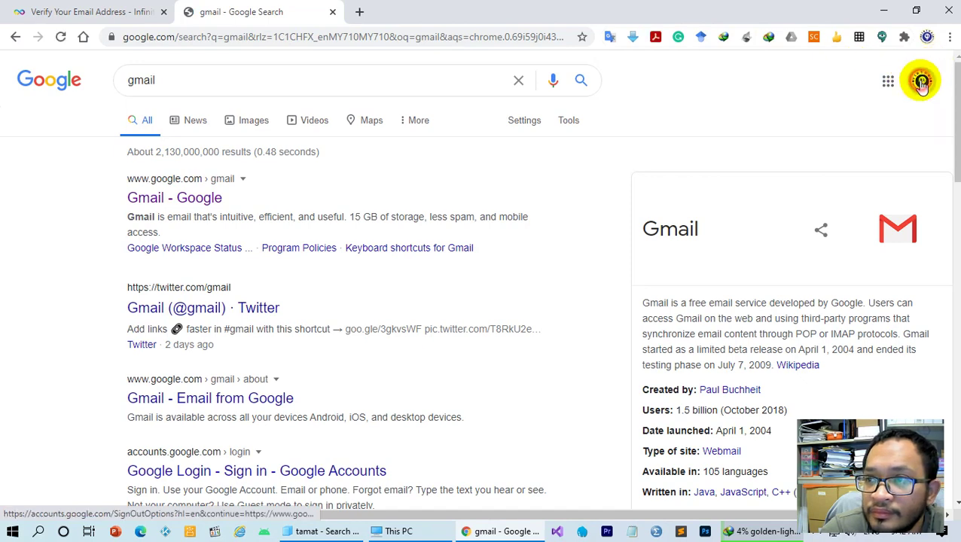
pyautogui.click(922, 81)
pyautogui.click(832, 272)
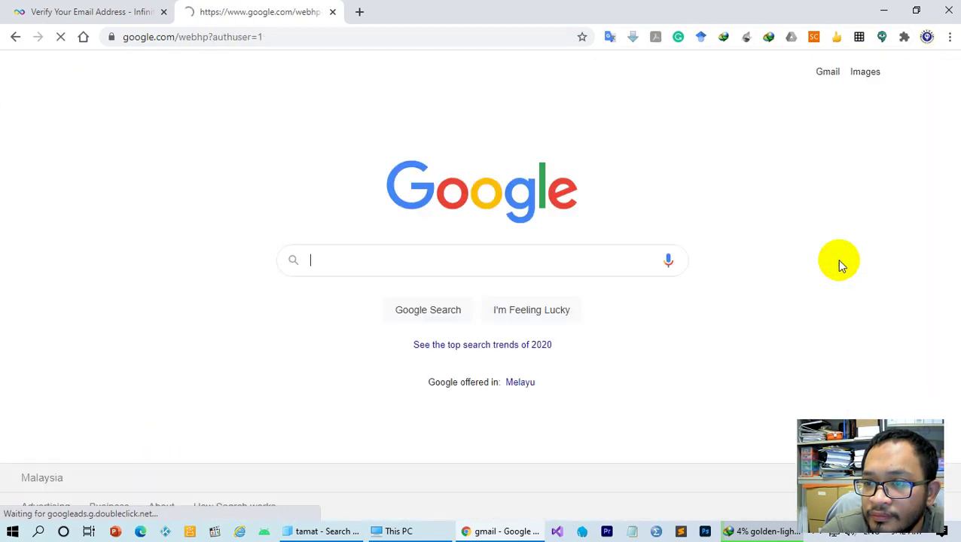
pyautogui.click(832, 75)
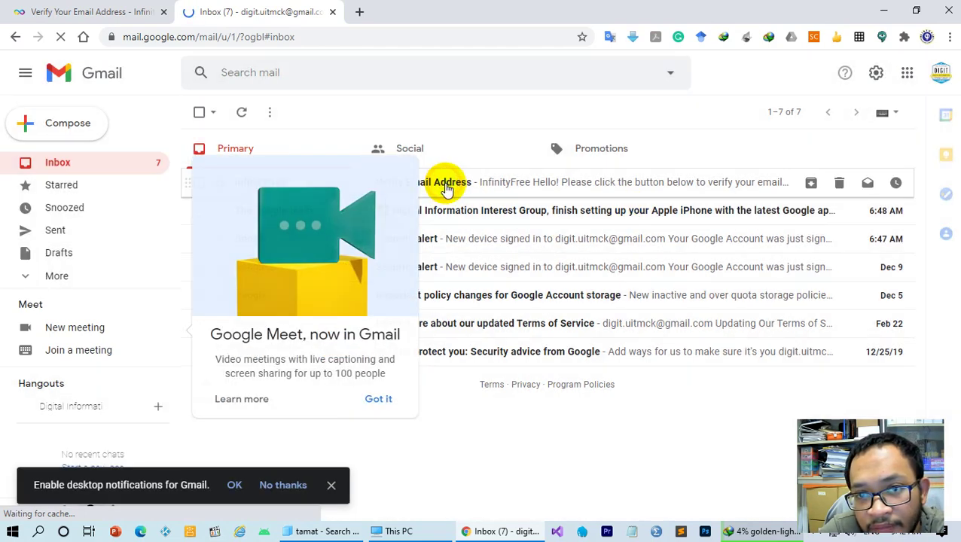
# Dismiss the Meet popup, verify the address from the InfinityFree email, and agree to the privacy banner
pyautogui.click(447, 186)
pyautogui.click(447, 187)
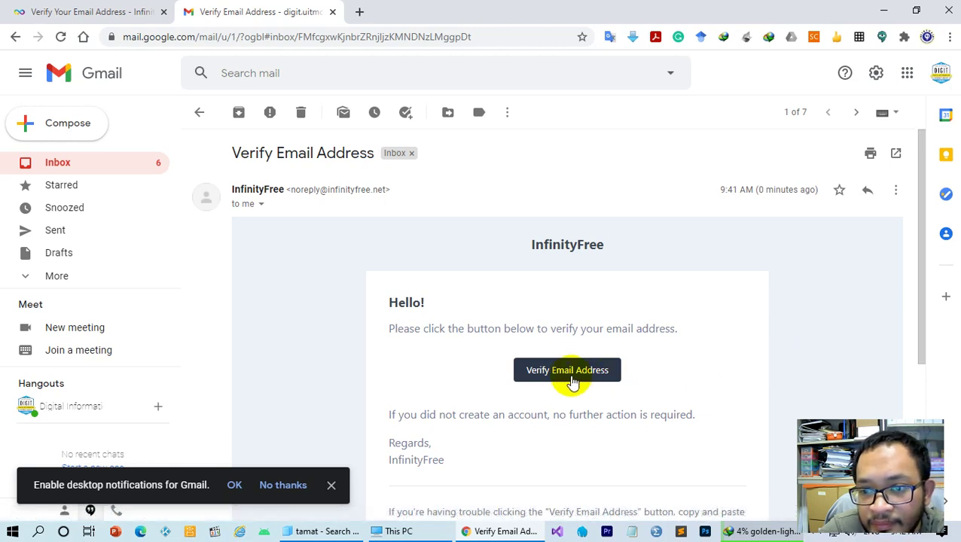
pyautogui.click(566, 373)
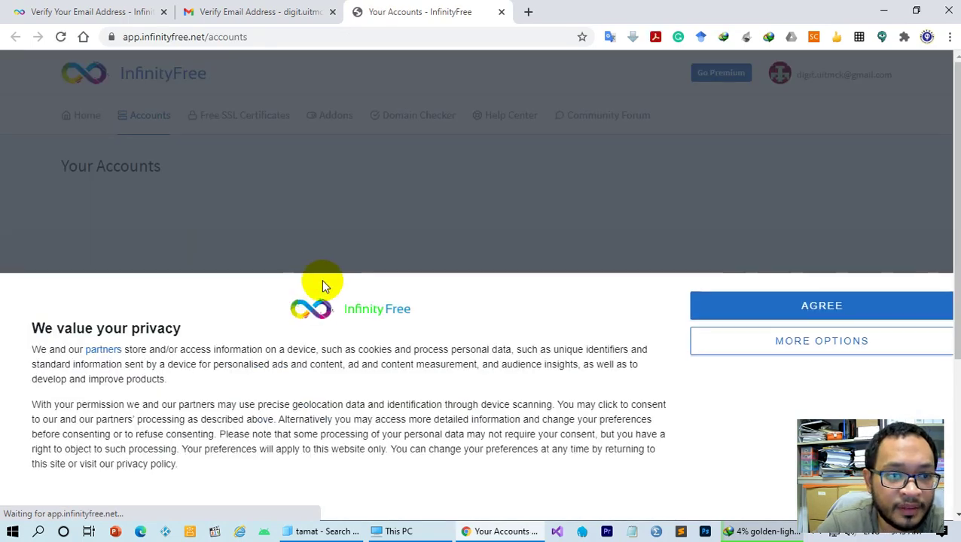
pyautogui.click(760, 302)
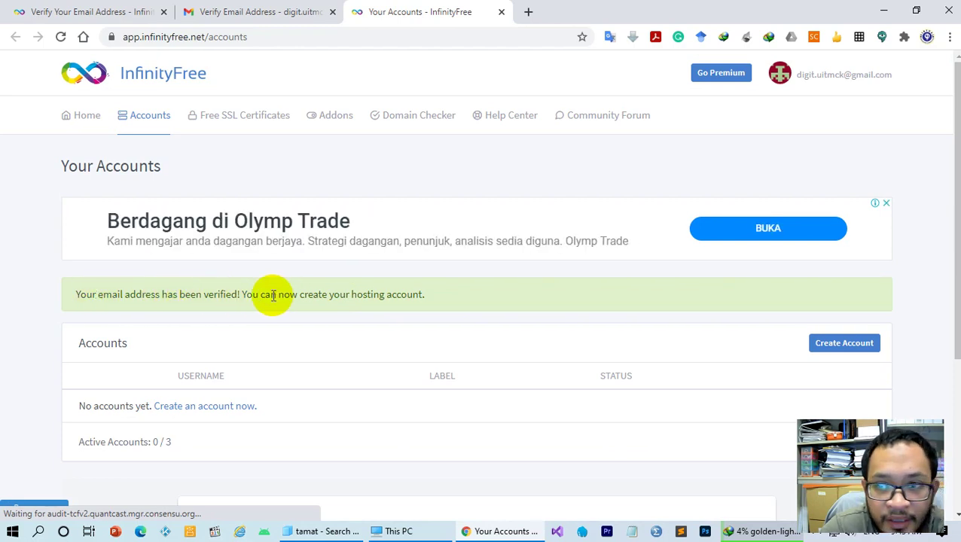
# Begin a new hosting account and search for the subdomain rahimi with the .rf.gd extension
pyautogui.scroll(-2, 434, 316)
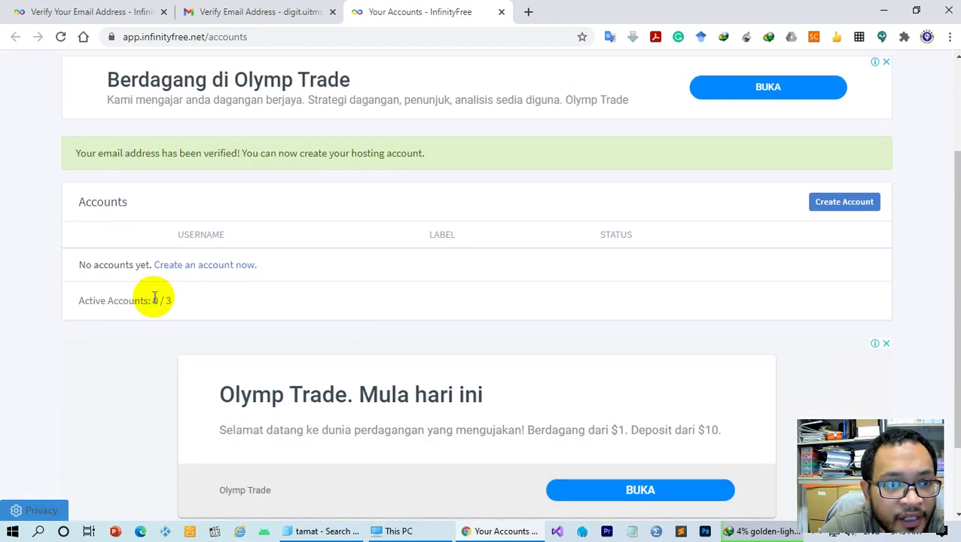
pyautogui.click(214, 267)
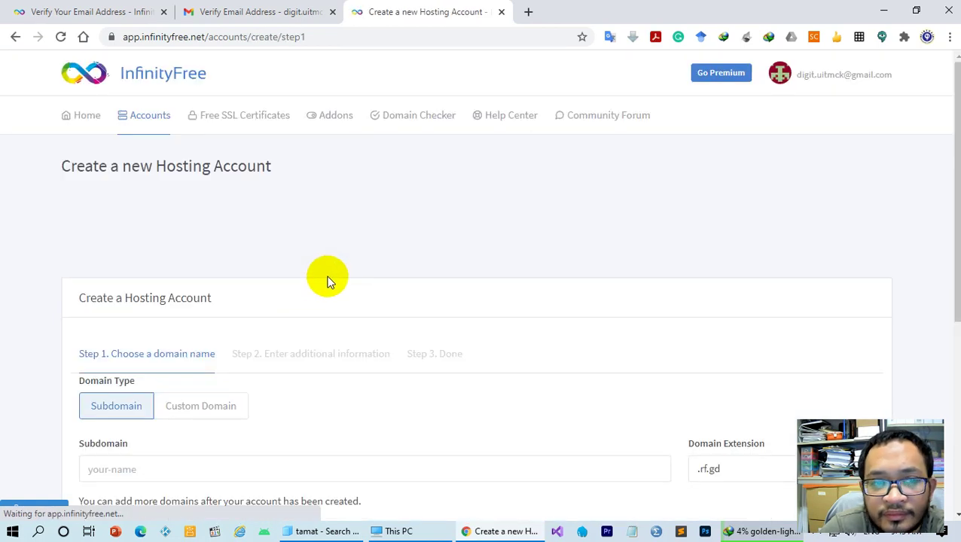
pyautogui.scroll(-2, 334, 275)
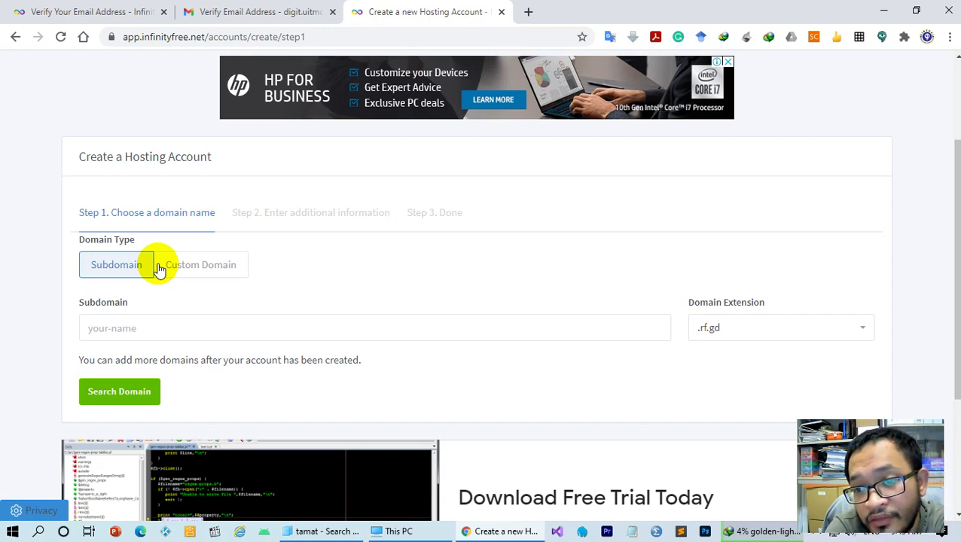
pyautogui.click(181, 328)
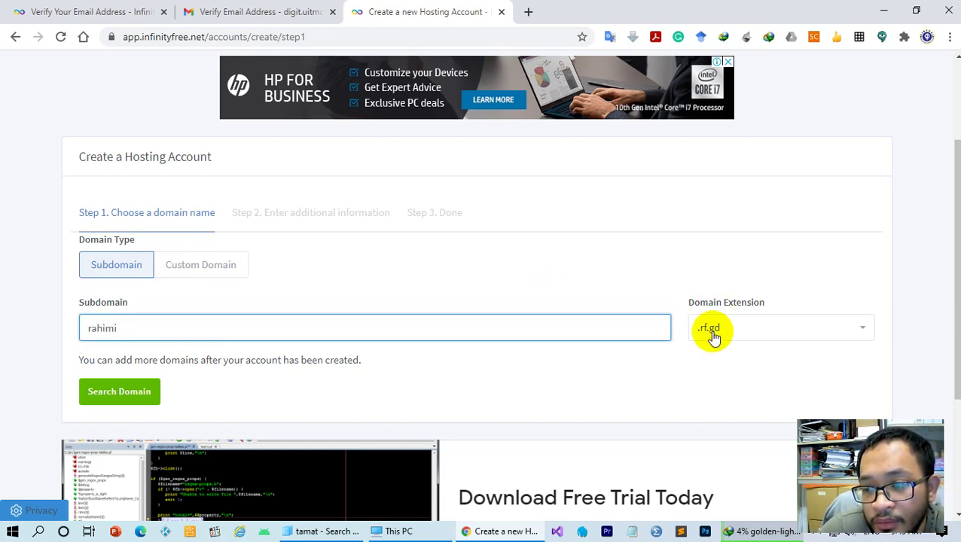
pyautogui.click(751, 332)
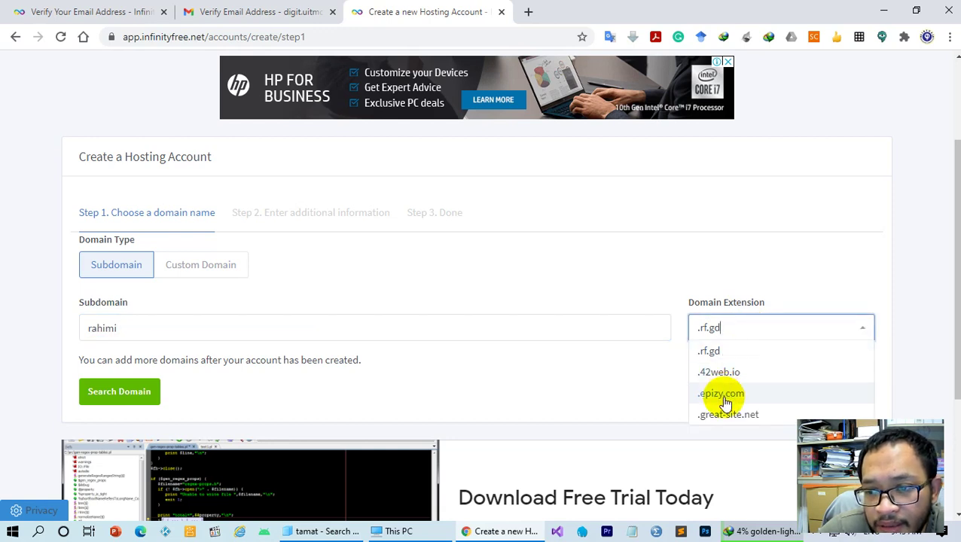
pyautogui.click(718, 350)
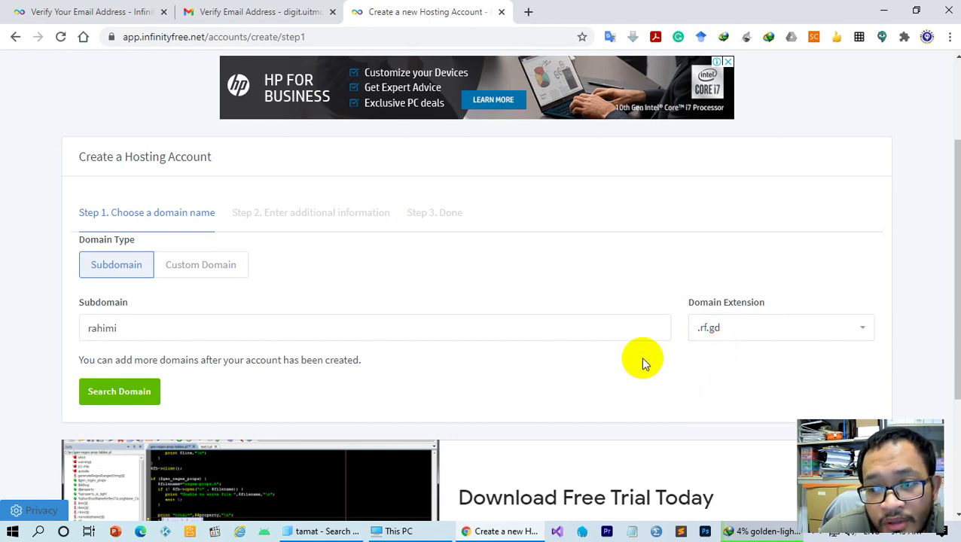
pyautogui.click(109, 395)
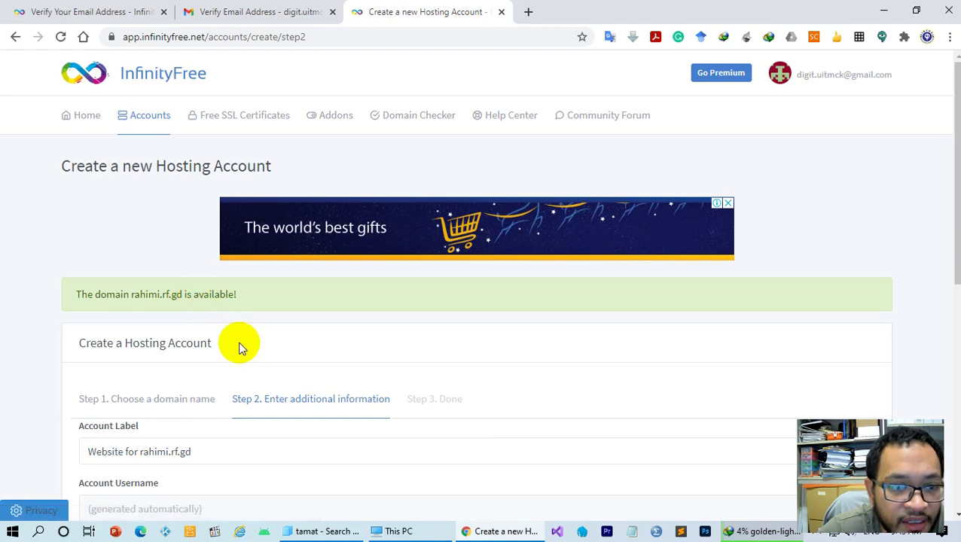
# Pass the traffic-light reCAPTCHA and create the hosting account for rahimi.rf.gd
pyautogui.scroll(-2, 241, 343)
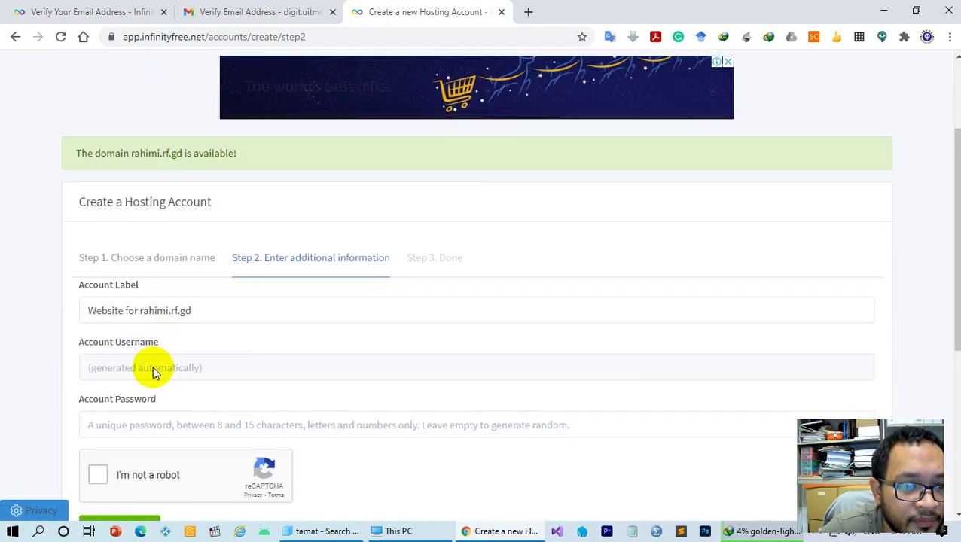
pyautogui.scroll(-2, 154, 371)
pyautogui.click(98, 333)
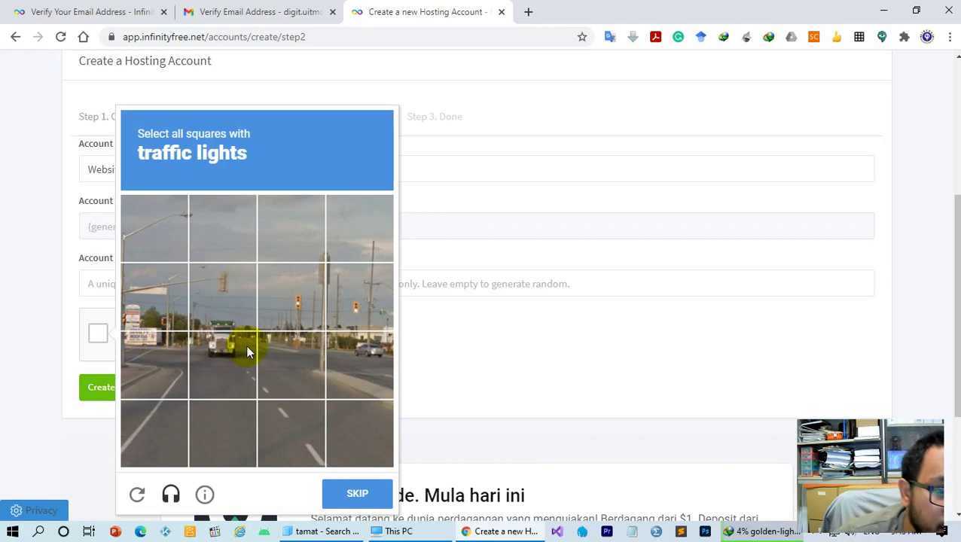
pyautogui.click(250, 290)
pyautogui.click(279, 302)
pyautogui.click(350, 302)
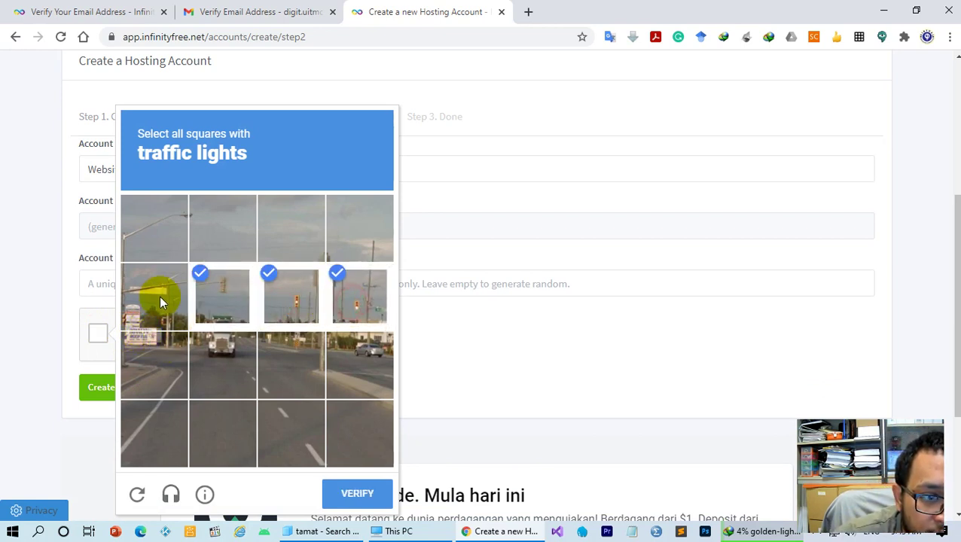
pyautogui.click(155, 279)
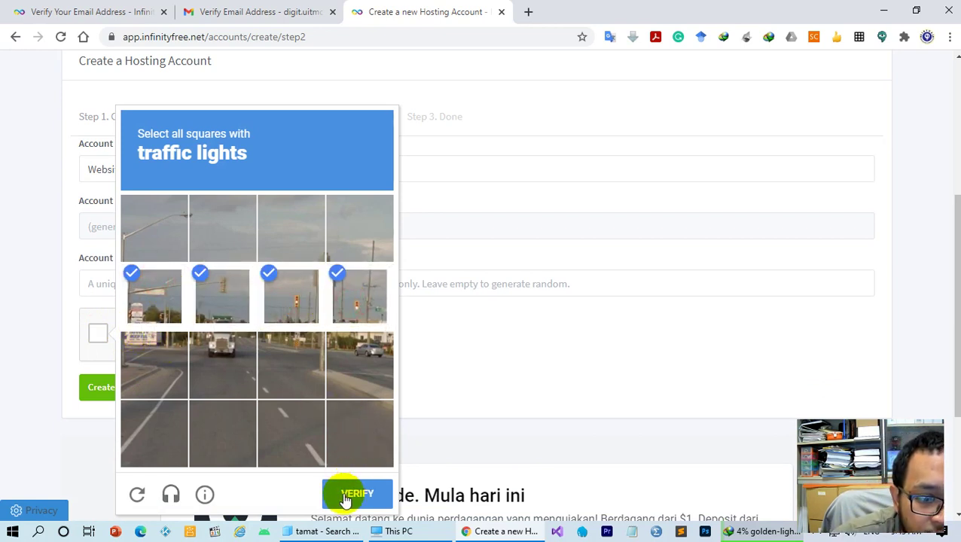
pyautogui.click(344, 496)
pyautogui.click(93, 392)
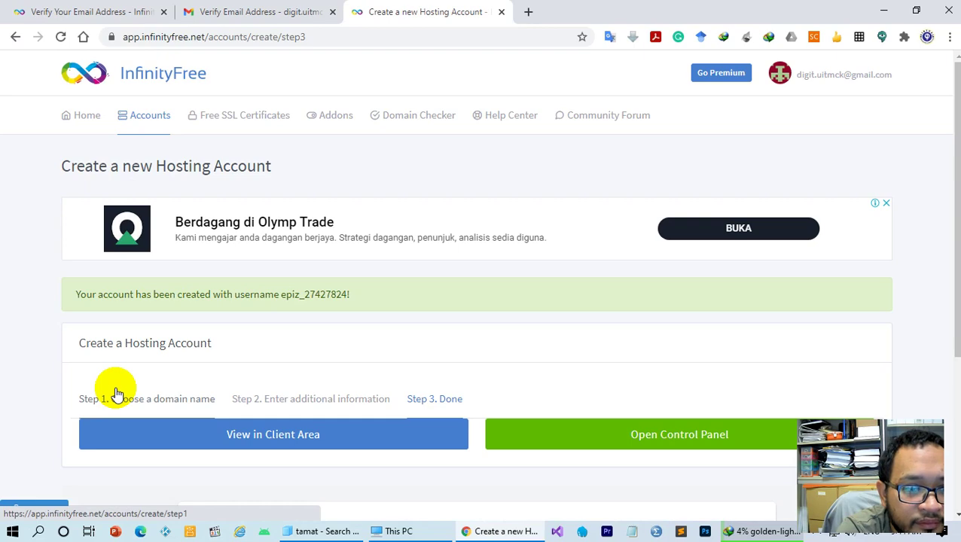
pyautogui.scroll(-3, 271, 356)
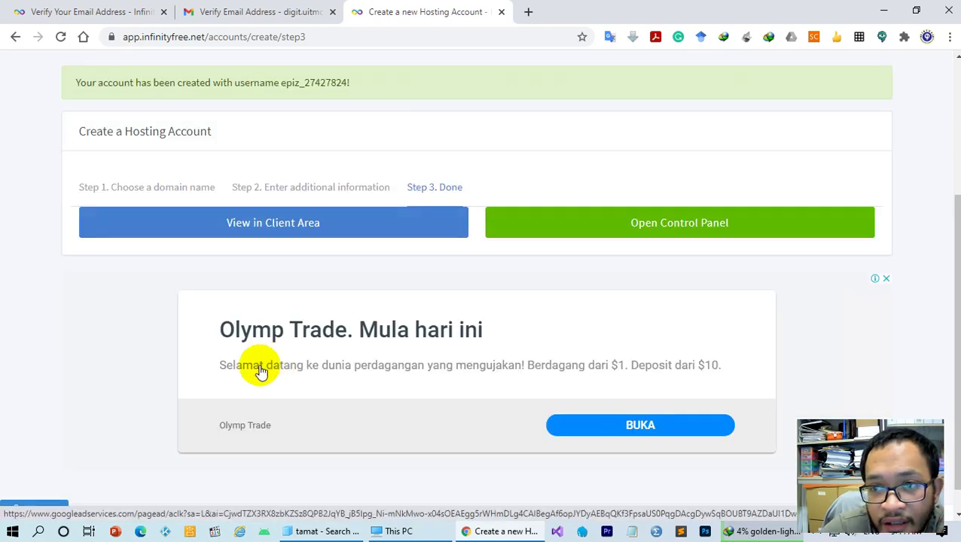
pyautogui.scroll(2, 260, 372)
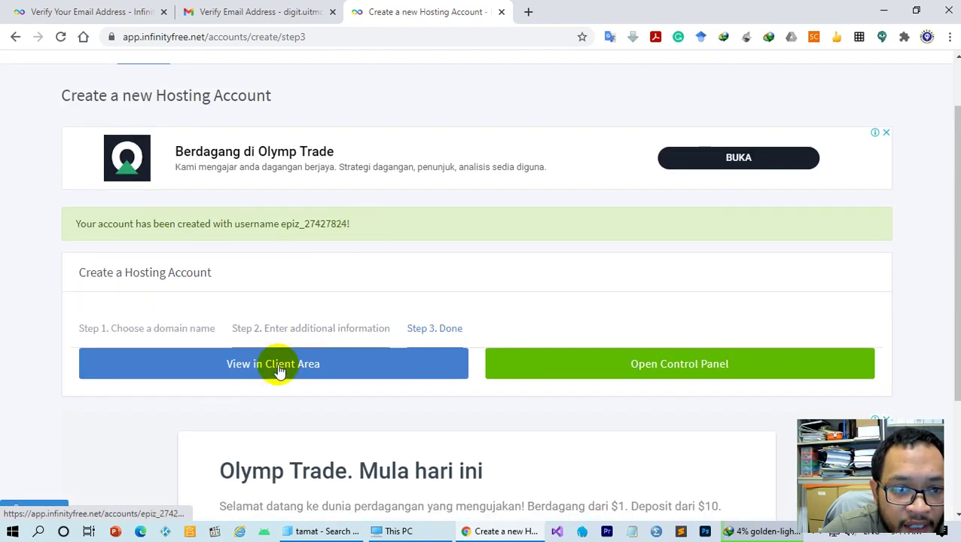
# Enter the new account's VistaPanel control panel, approving service emails from the host
pyautogui.click(636, 368)
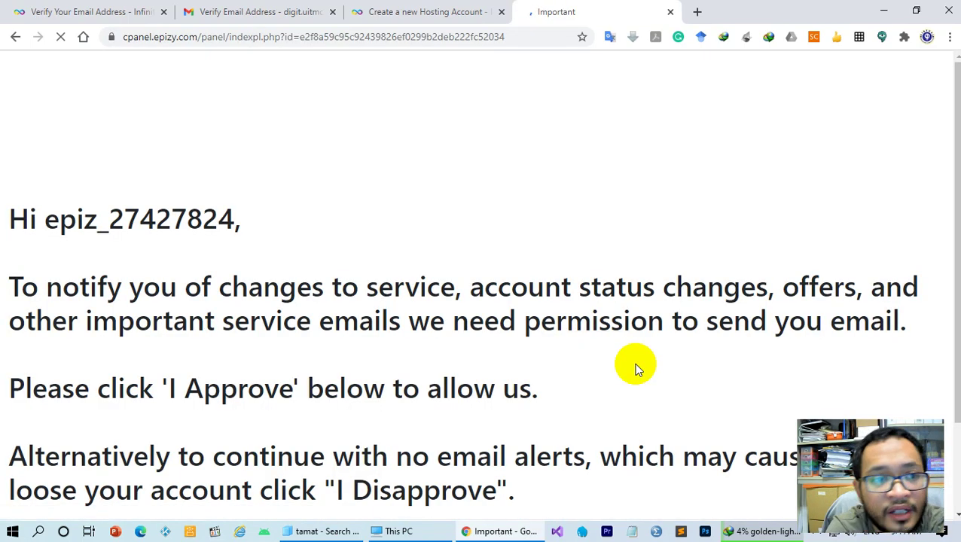
pyautogui.scroll(-2, 487, 241)
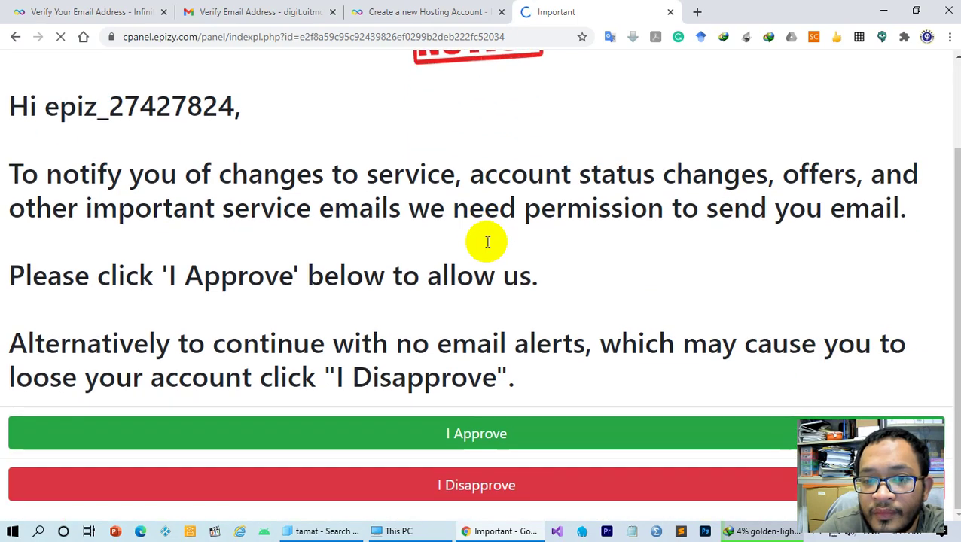
pyautogui.click(479, 442)
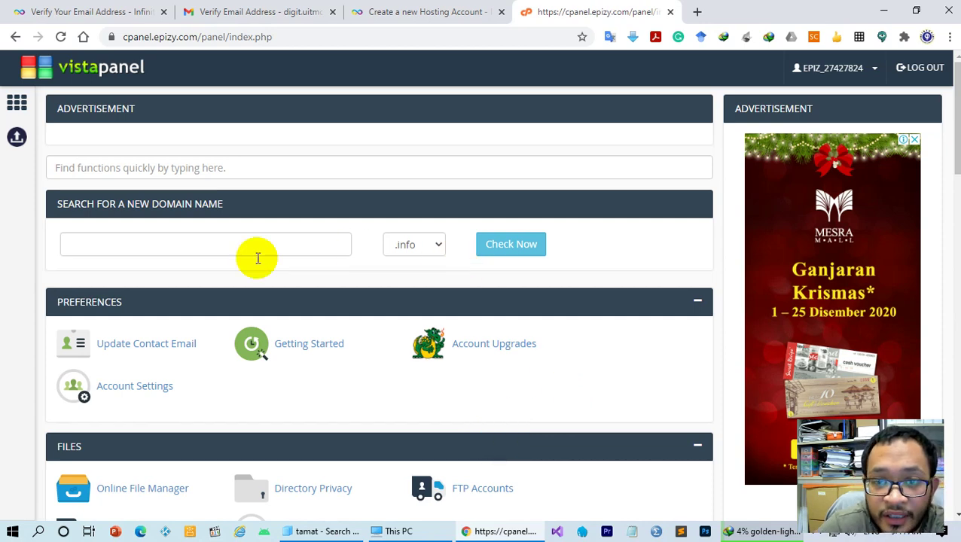
# Launch the Online File Manager from VistaPanel's Files section
pyautogui.scroll(-3, 129, 270)
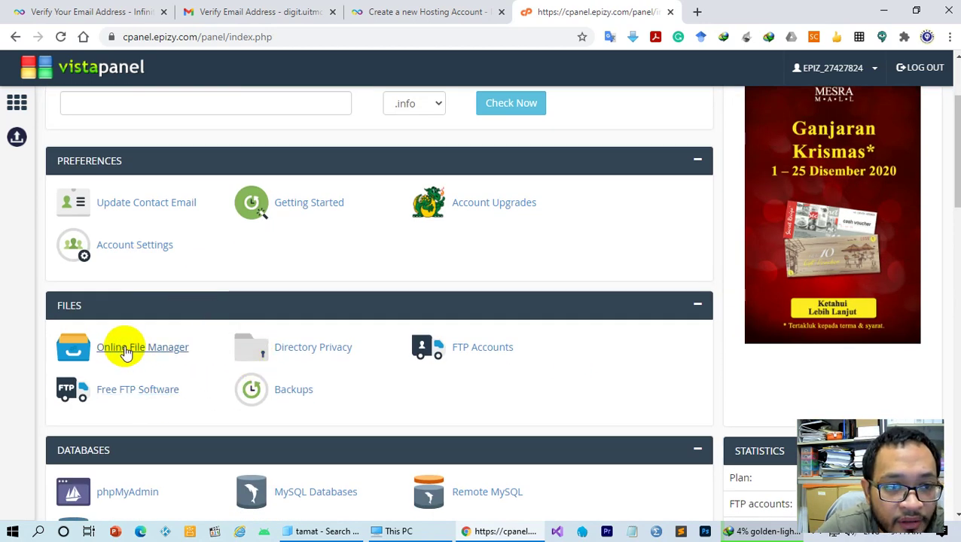
pyautogui.click(137, 351)
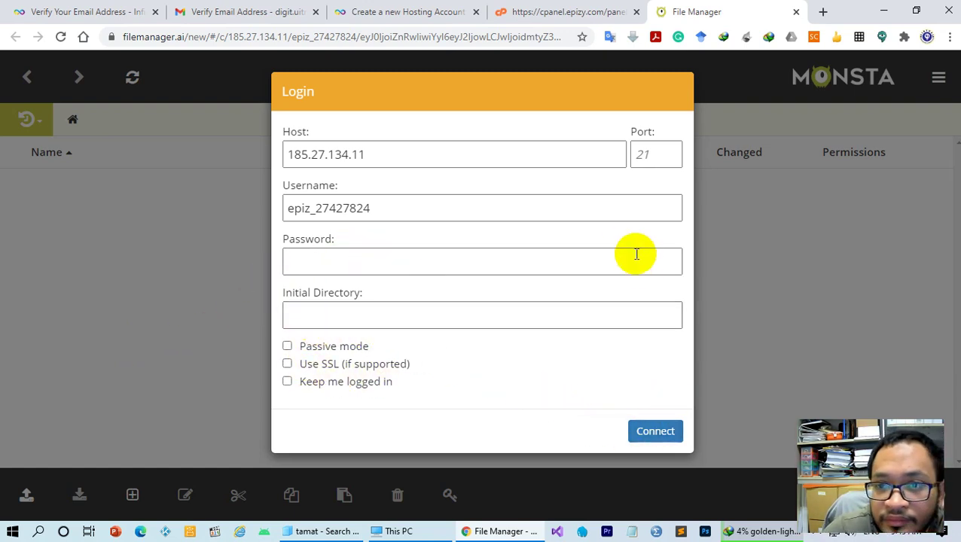
# Try the Monsta FTP login with the account password, then close the failed file-manager tab
pyautogui.click(334, 264)
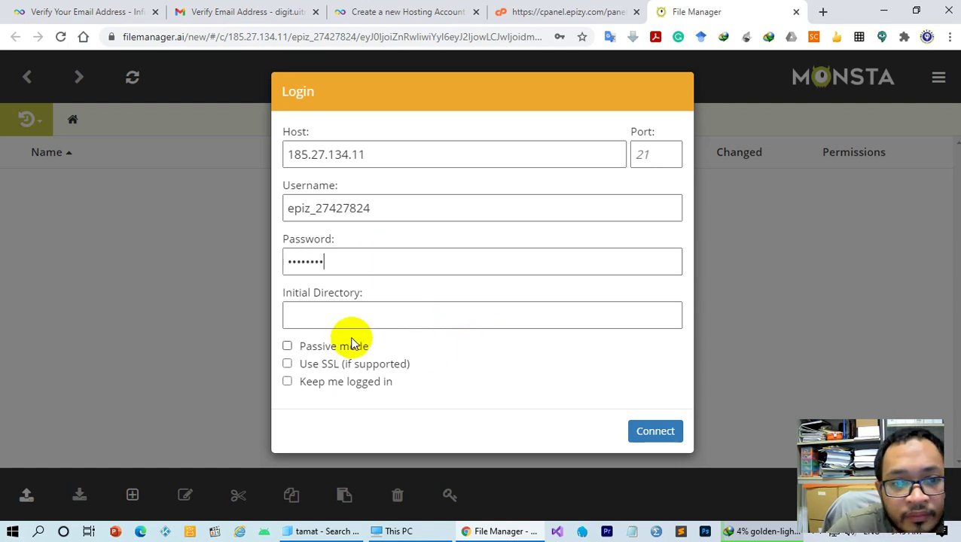
pyautogui.click(656, 434)
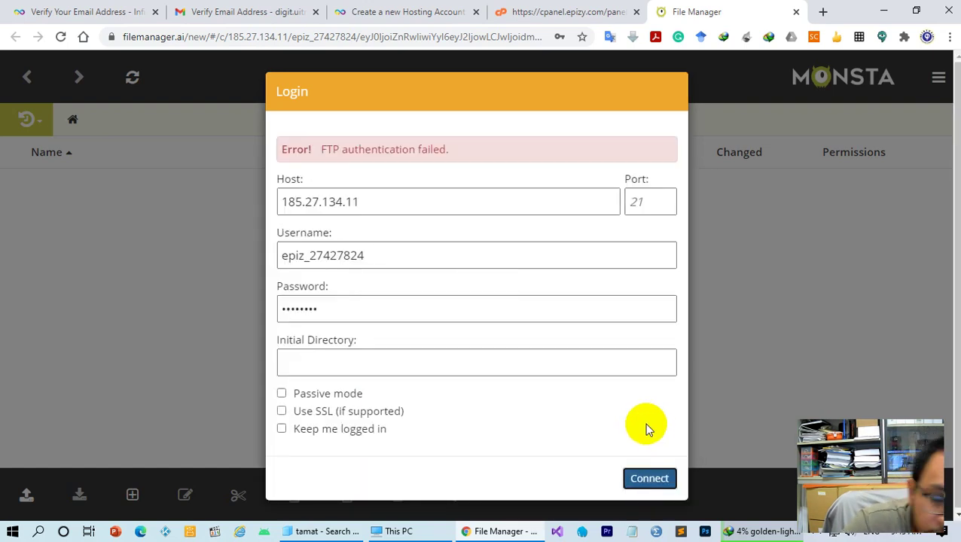
pyautogui.click(716, 166)
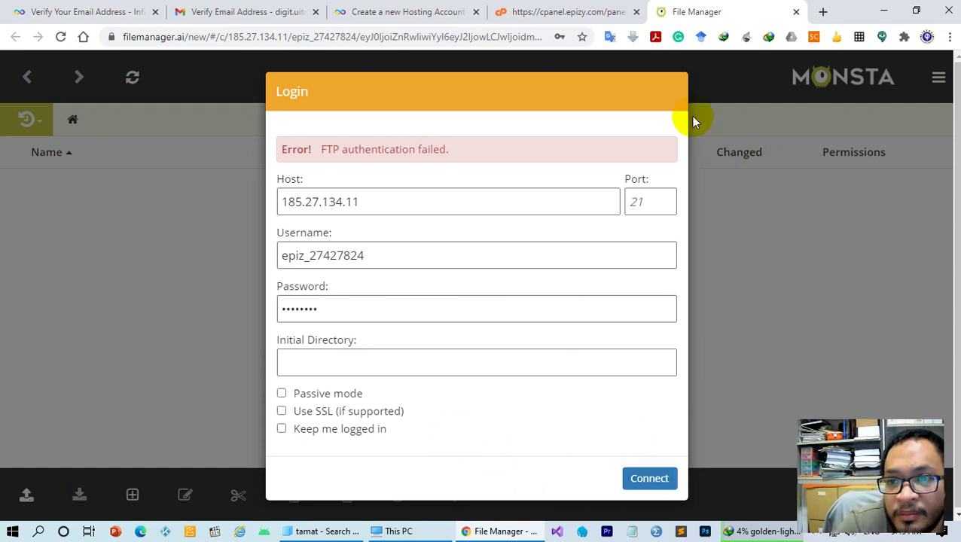
pyautogui.click(795, 12)
pyautogui.scroll(2, 289, 313)
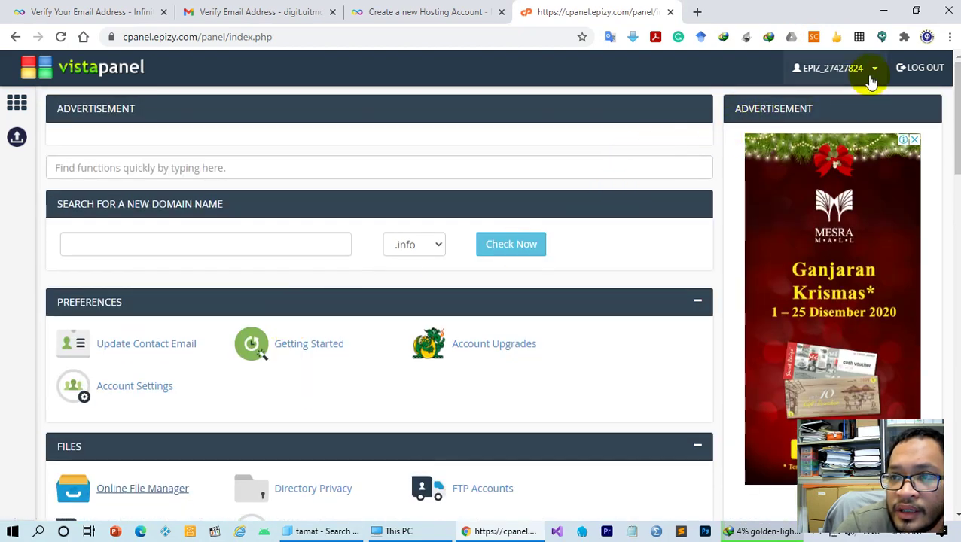
# Launch Monsta FTP from VistaPanel's Online File Manager and enter the htdocs folder
pyautogui.scroll(-3, 217, 360)
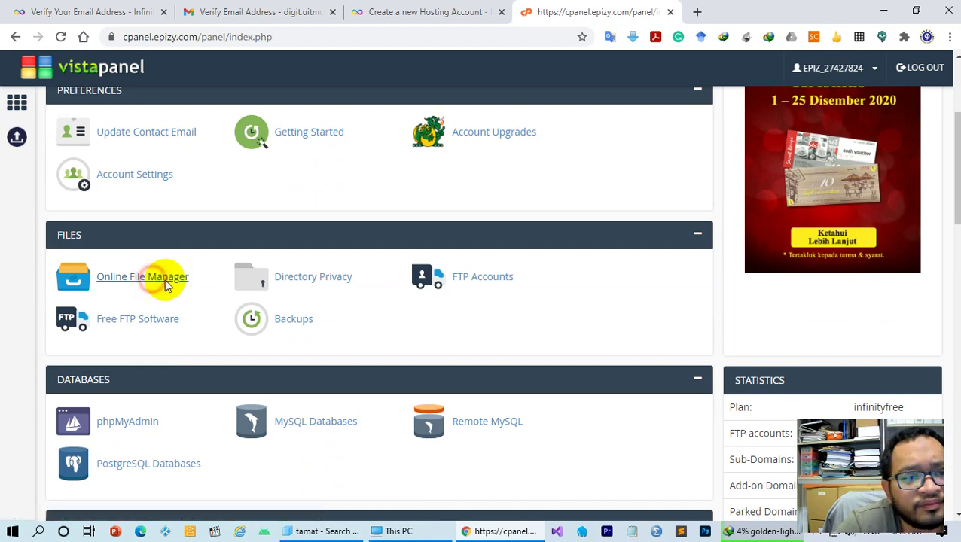
pyautogui.click(154, 281)
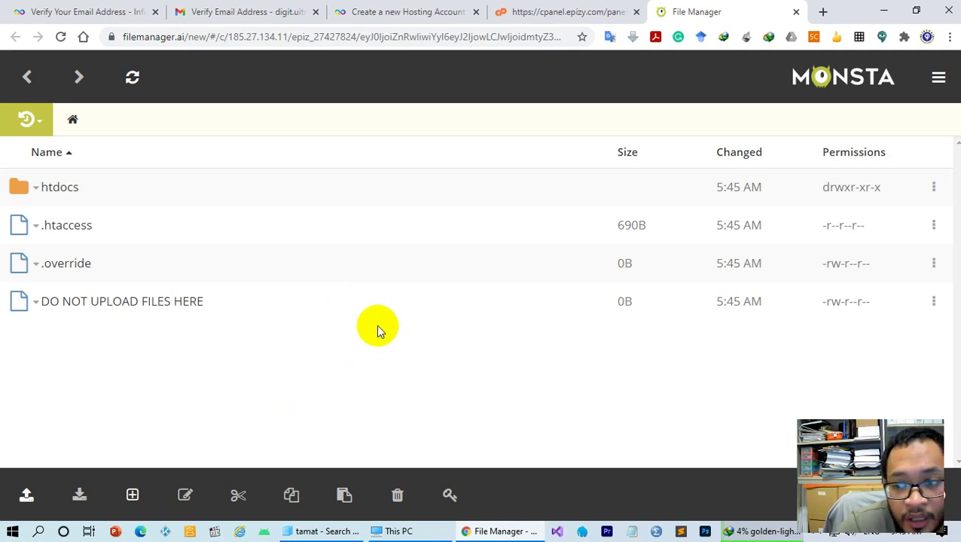
pyautogui.click(62, 195)
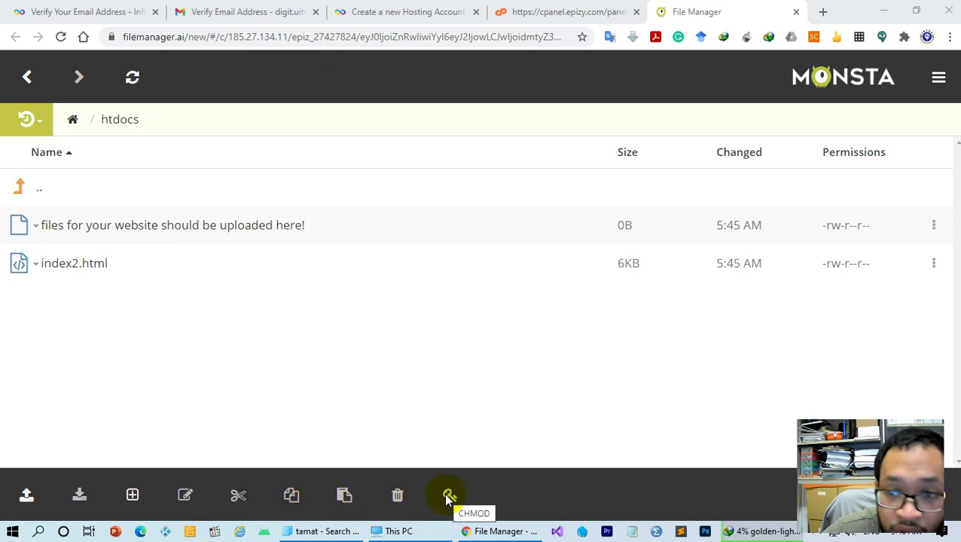
# Choose the Desktop's rahimi folder as the folder to upload into htdocs
pyautogui.click(30, 494)
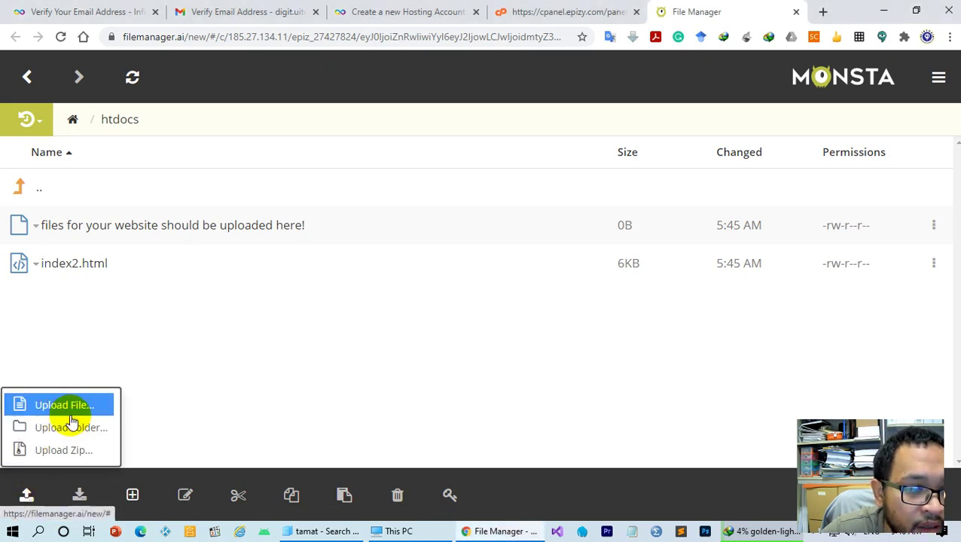
pyautogui.click(94, 432)
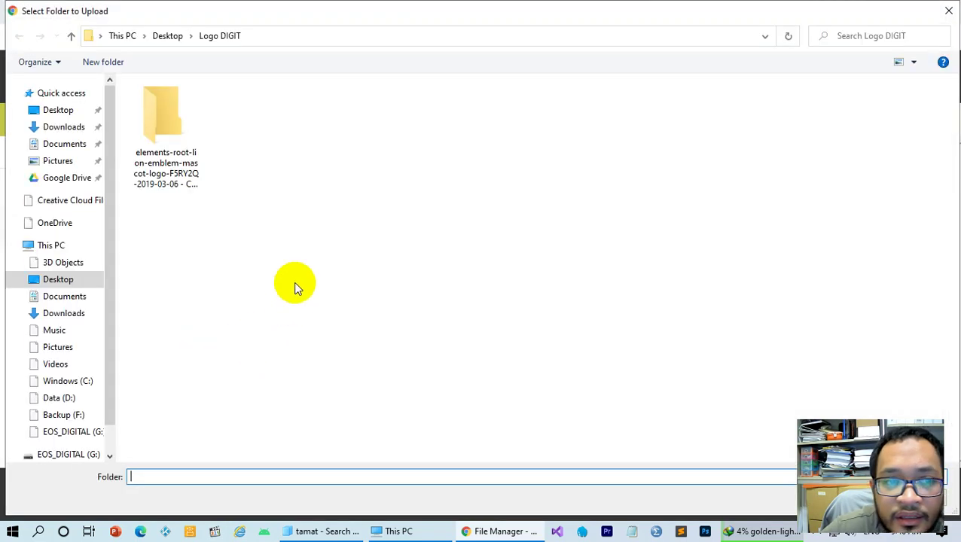
pyautogui.click(66, 113)
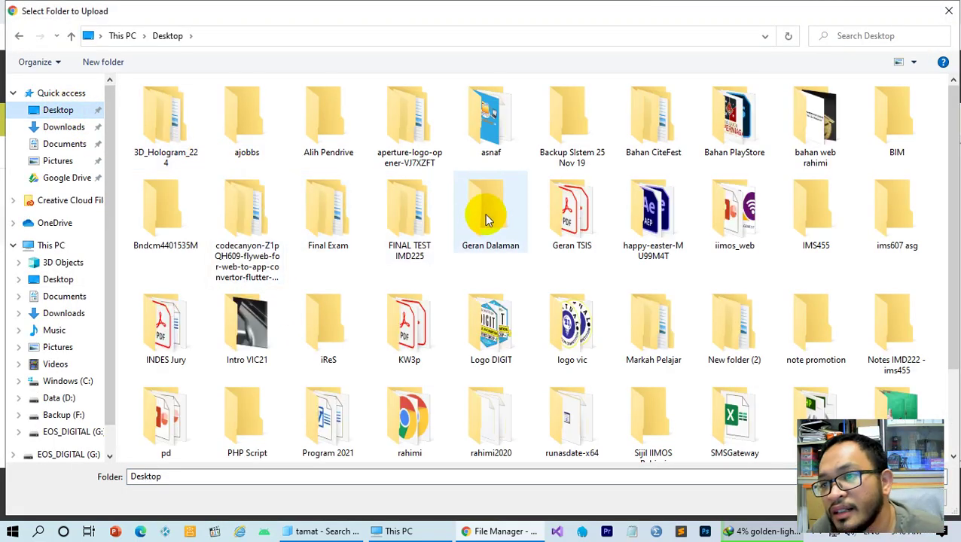
pyautogui.click(418, 406)
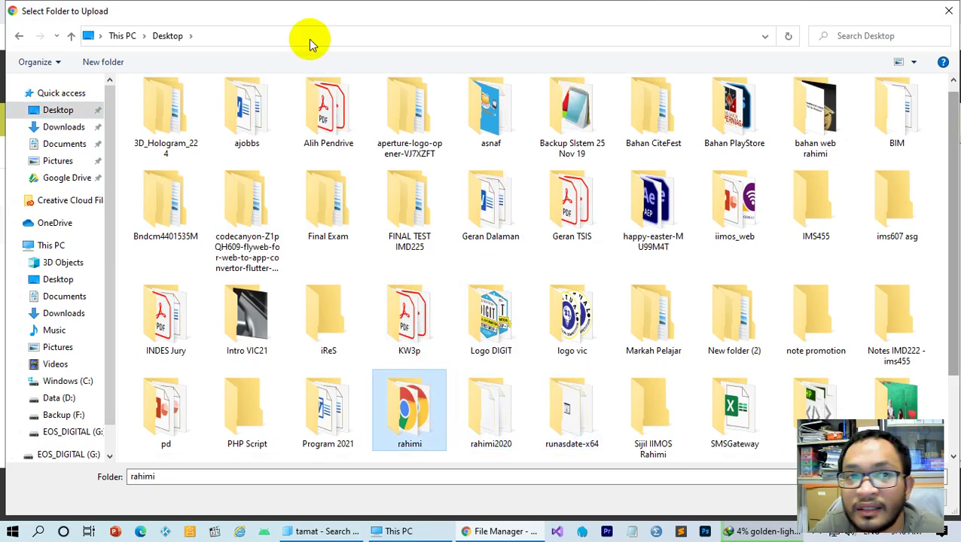
pyautogui.scroll(-1, 309, 40)
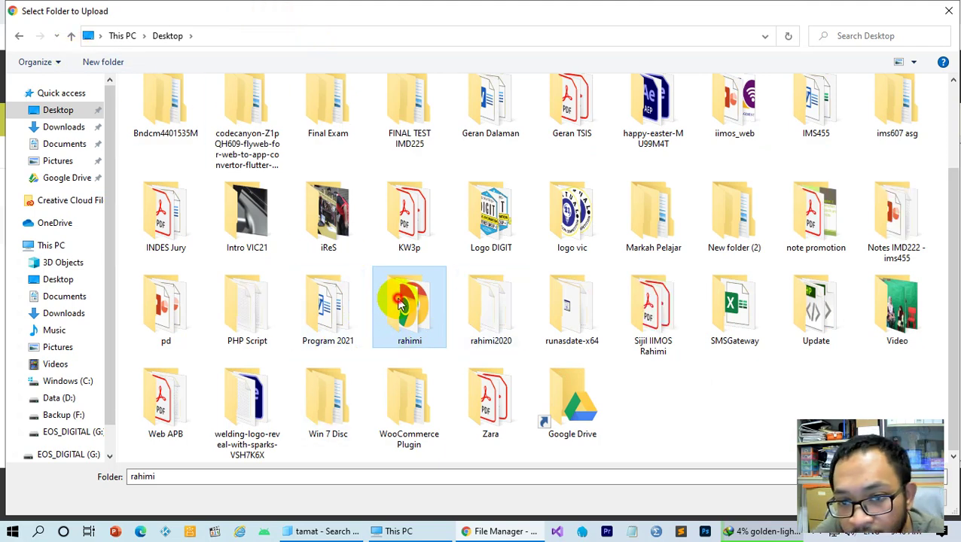
pyautogui.doubleClick(402, 302)
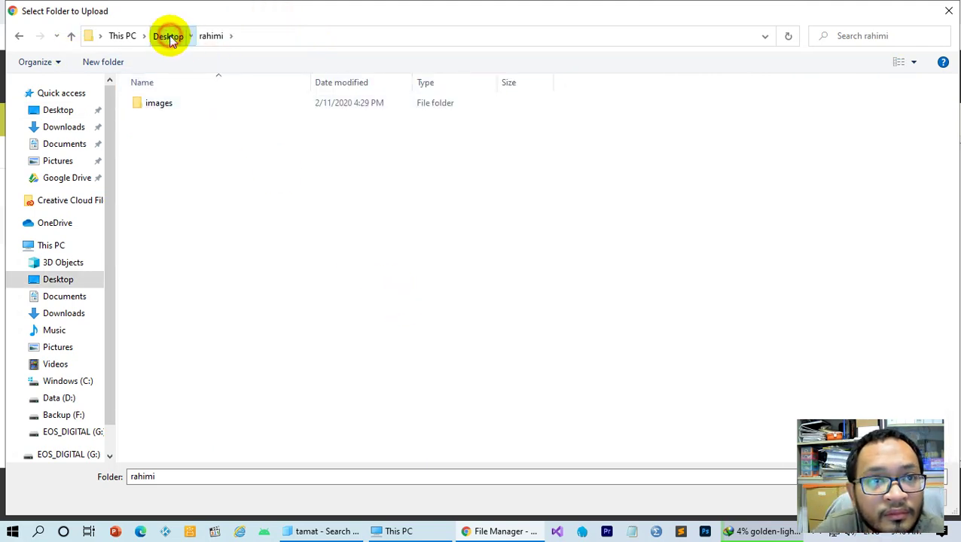
pyautogui.click(168, 36)
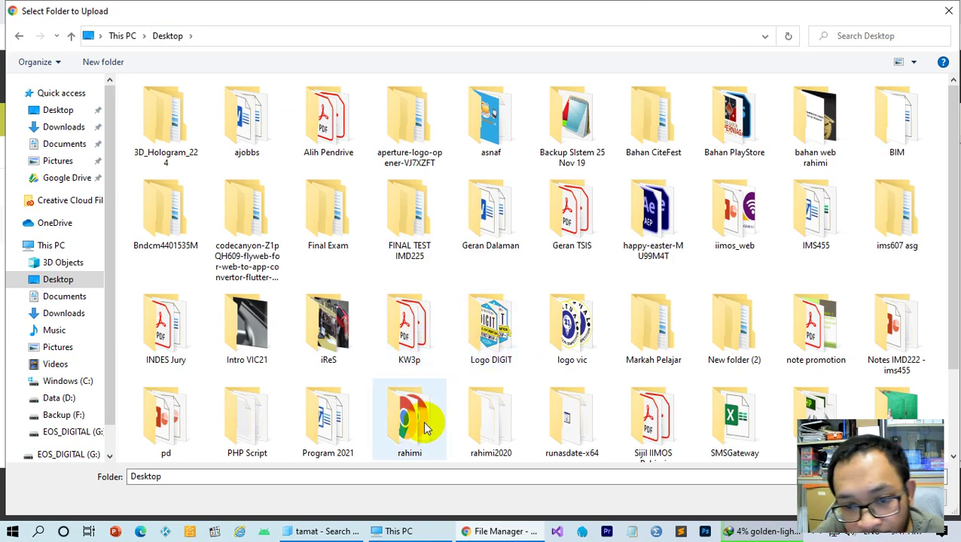
pyautogui.click(426, 427)
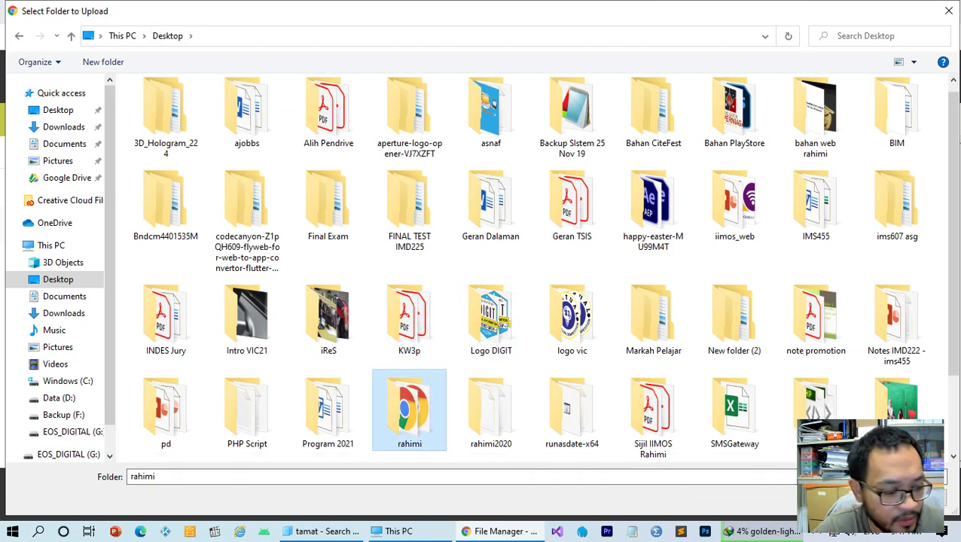
pyautogui.click(851, 501)
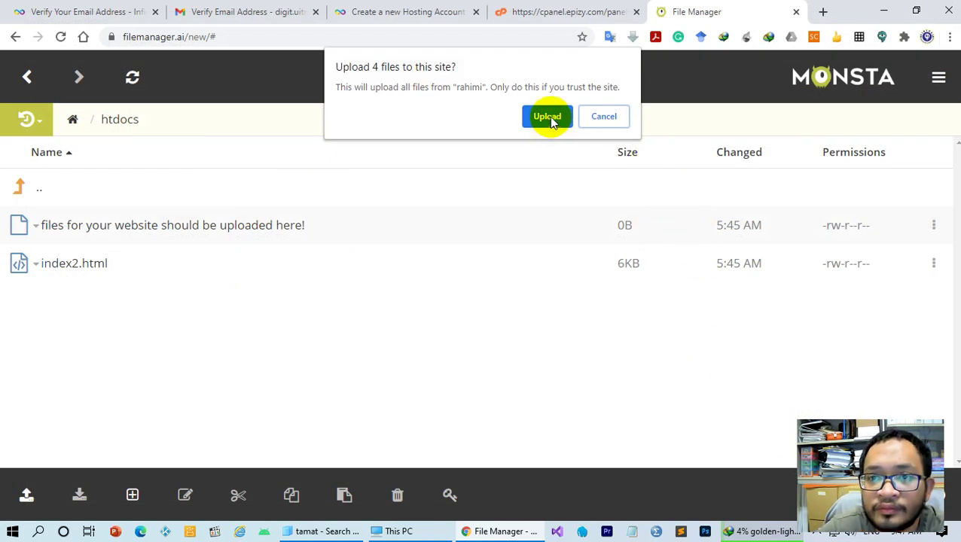
# Approve the four-file upload, open the new rahimi folder, and select images through Week3.html
pyautogui.click(549, 118)
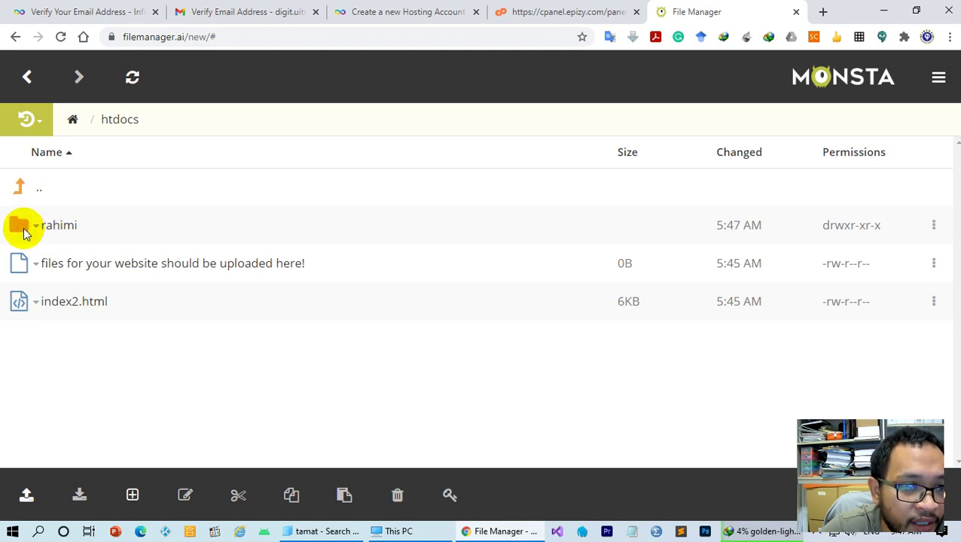
pyautogui.click(72, 227)
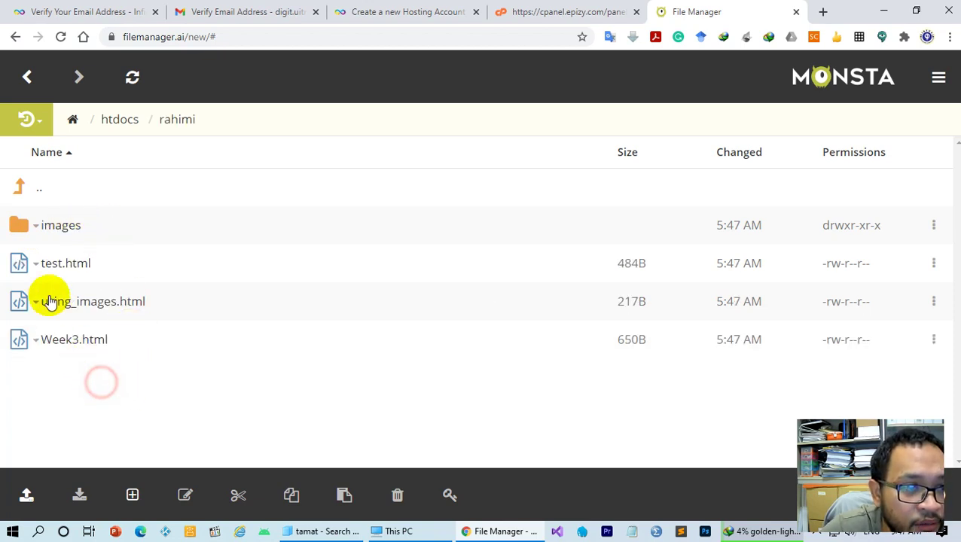
pyautogui.click(121, 226)
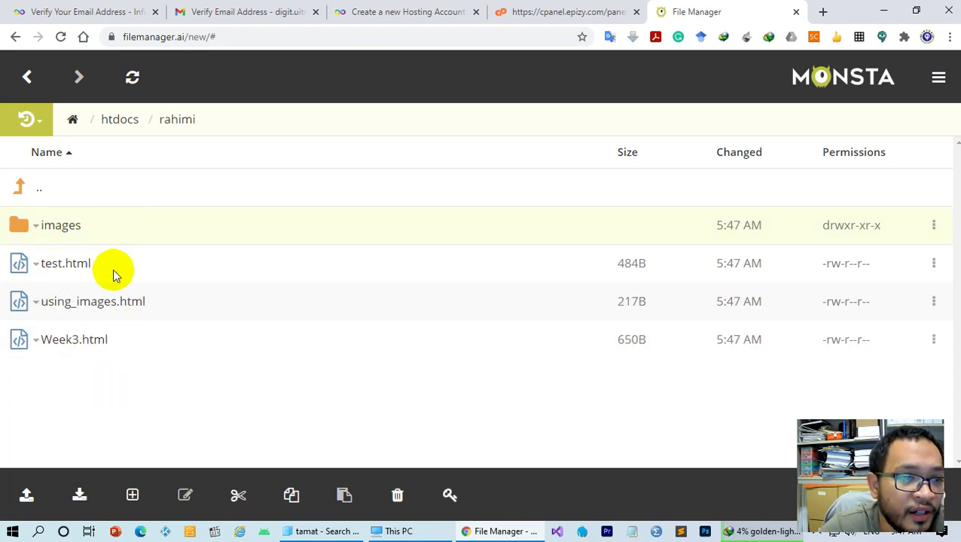
pyautogui.keyDown('shift'); pyautogui.click(125, 344); pyautogui.keyUp('shift')
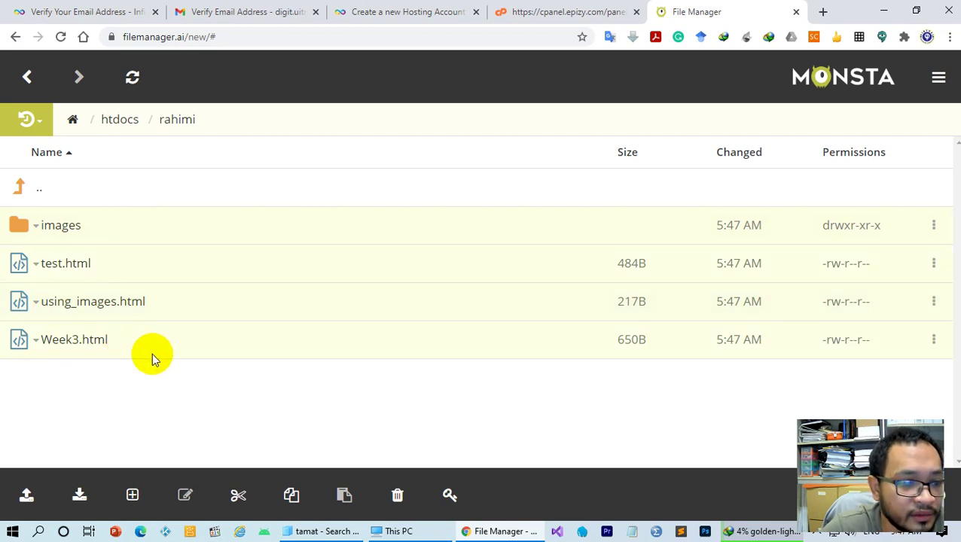
pyautogui.click(131, 336)
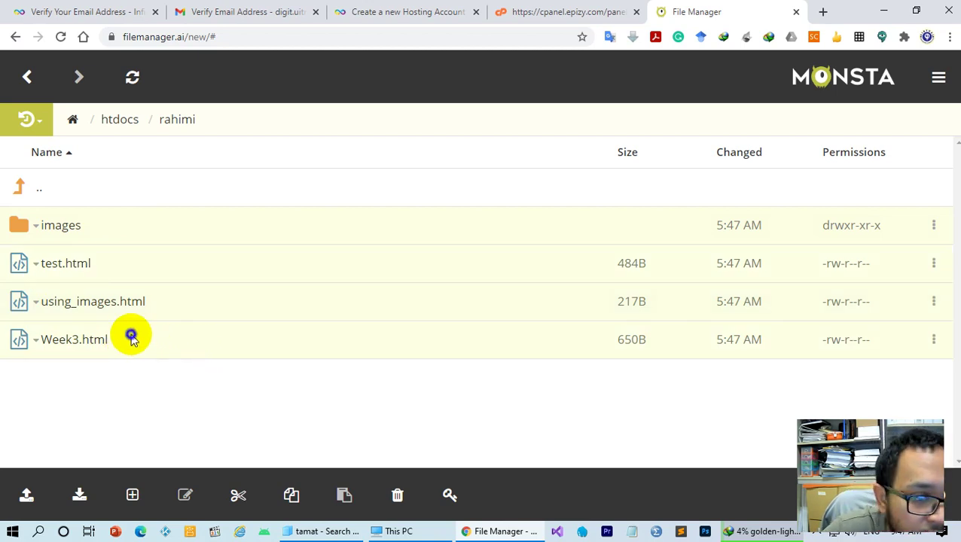
pyautogui.rightClick(131, 337)
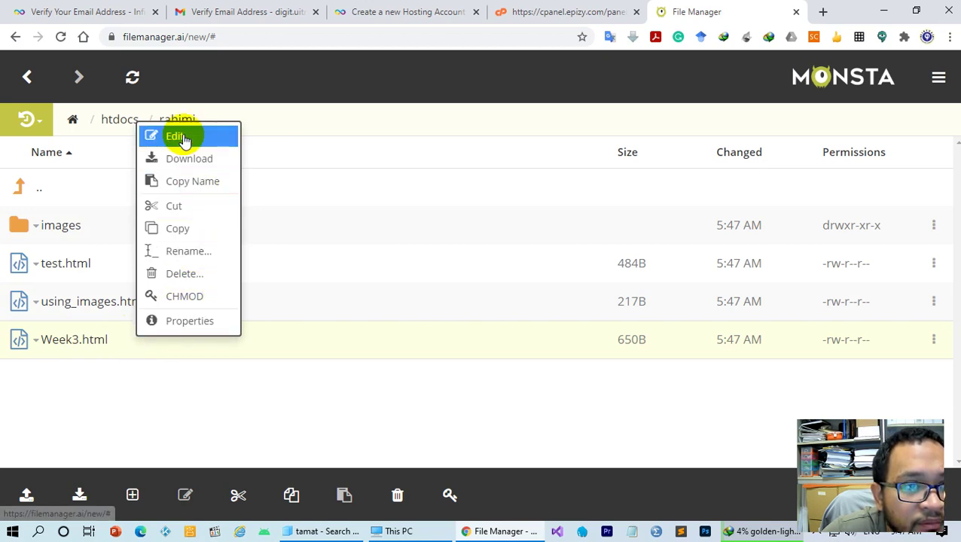
# Cut images, test.html and using_images.html from rahimi and paste them into htdocs
pyautogui.click(149, 374)
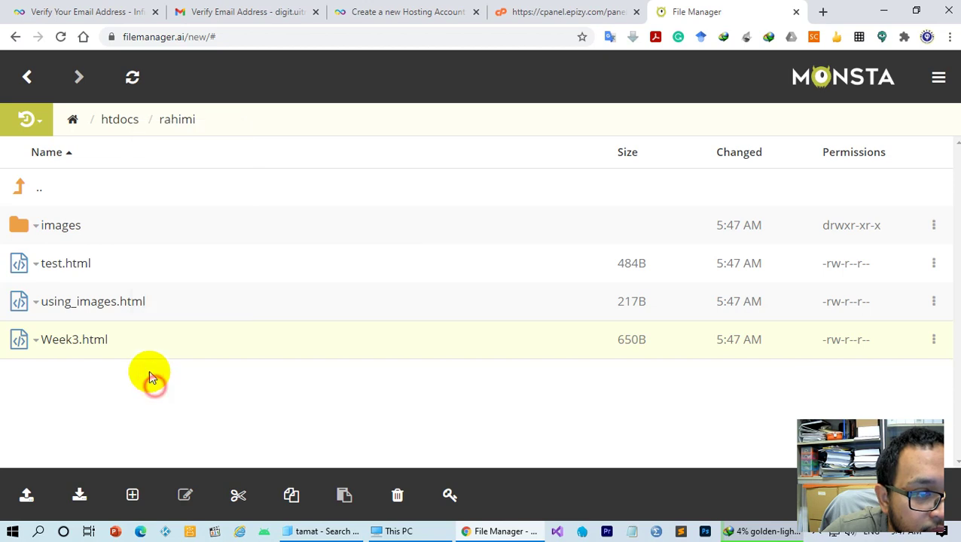
pyautogui.rightClick(70, 340)
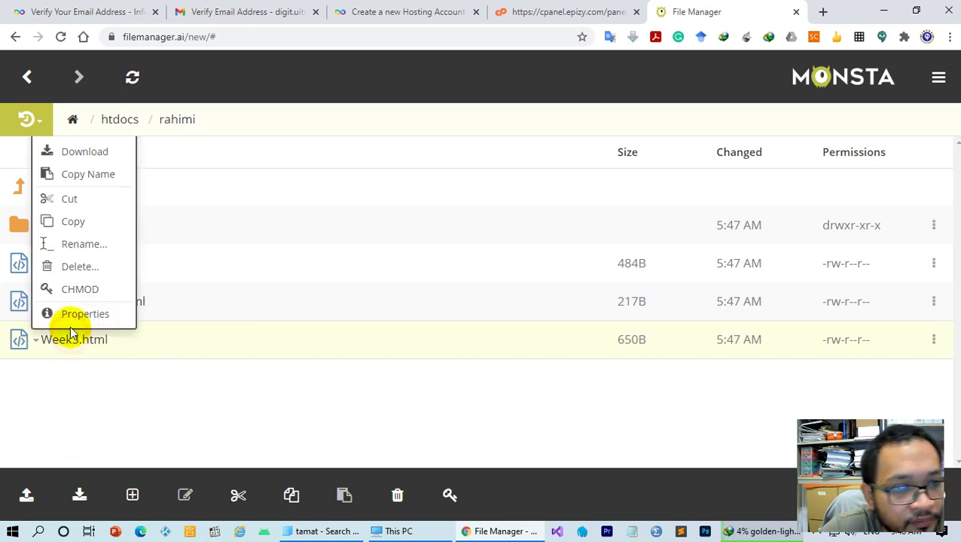
pyautogui.click(20, 226)
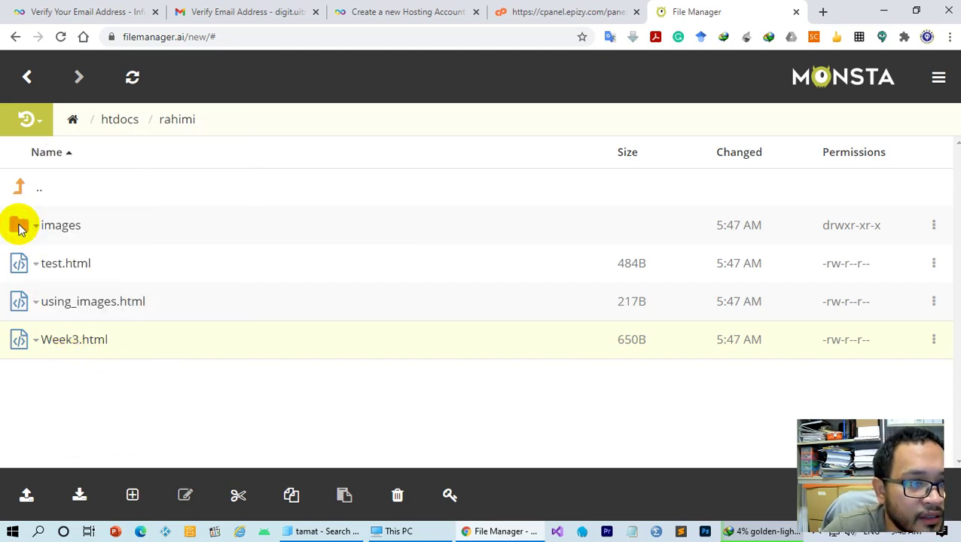
pyautogui.keyDown('shift'); pyautogui.click(118, 225); pyautogui.keyUp('shift')
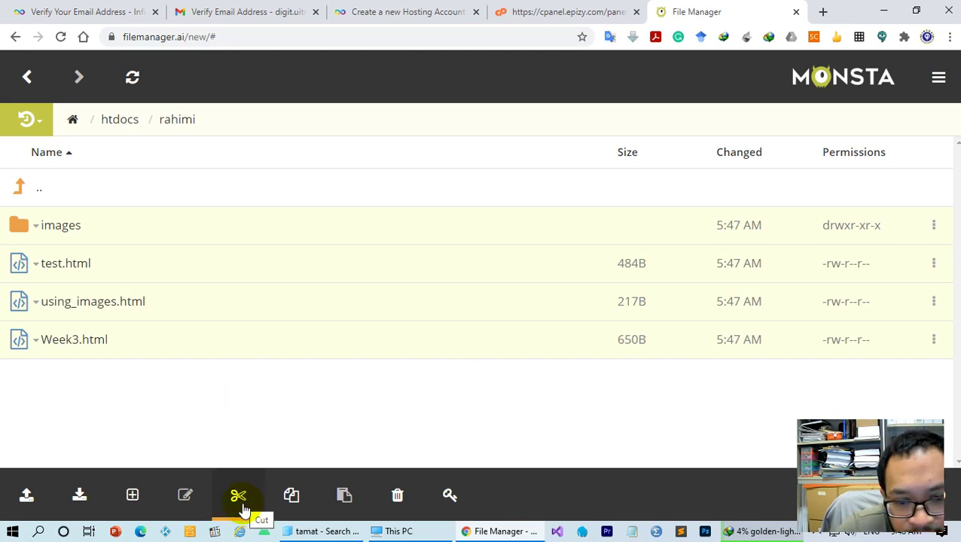
pyautogui.click(239, 506)
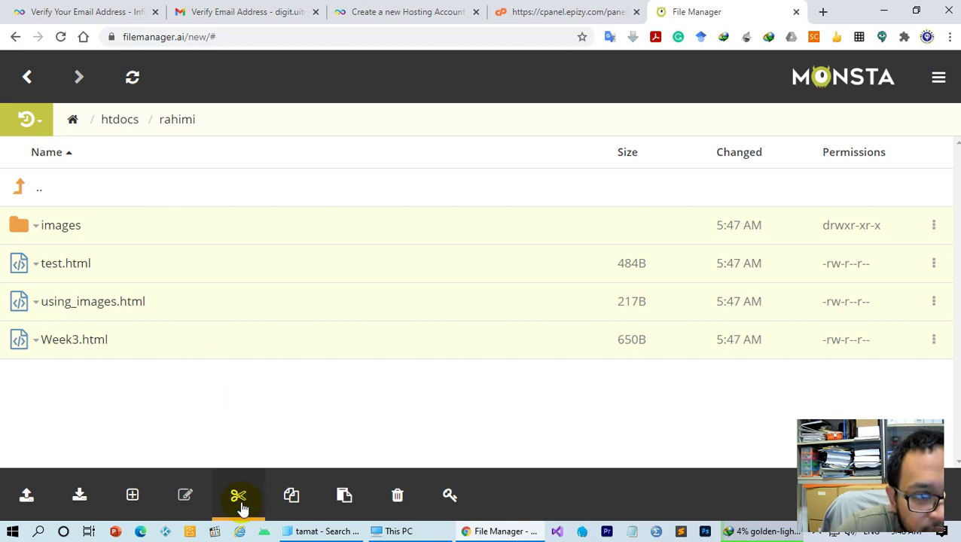
pyautogui.click(40, 190)
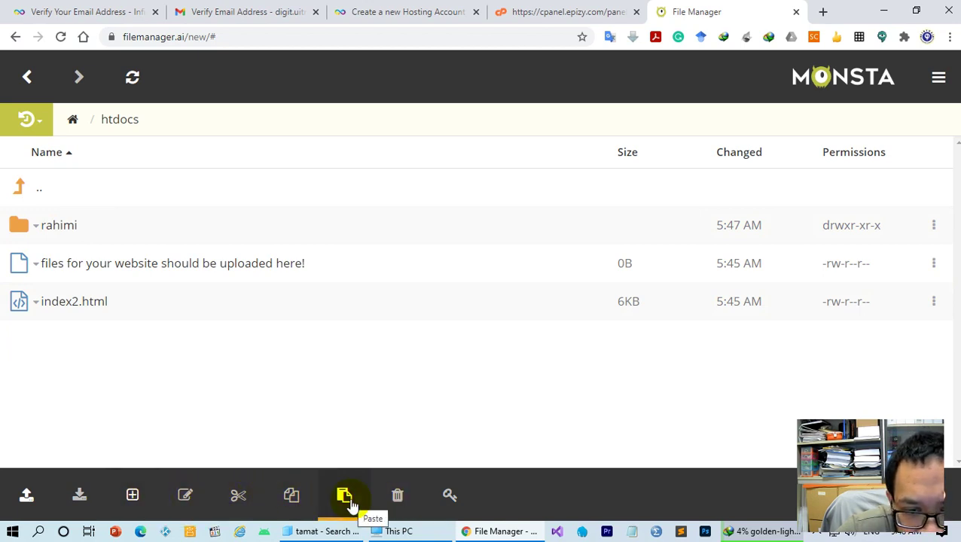
pyautogui.click(345, 497)
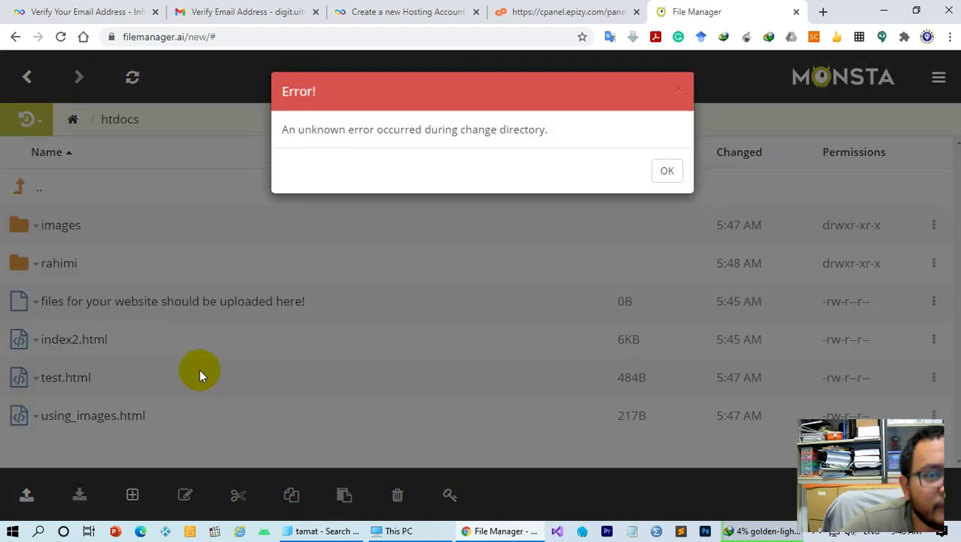
pyautogui.click(667, 173)
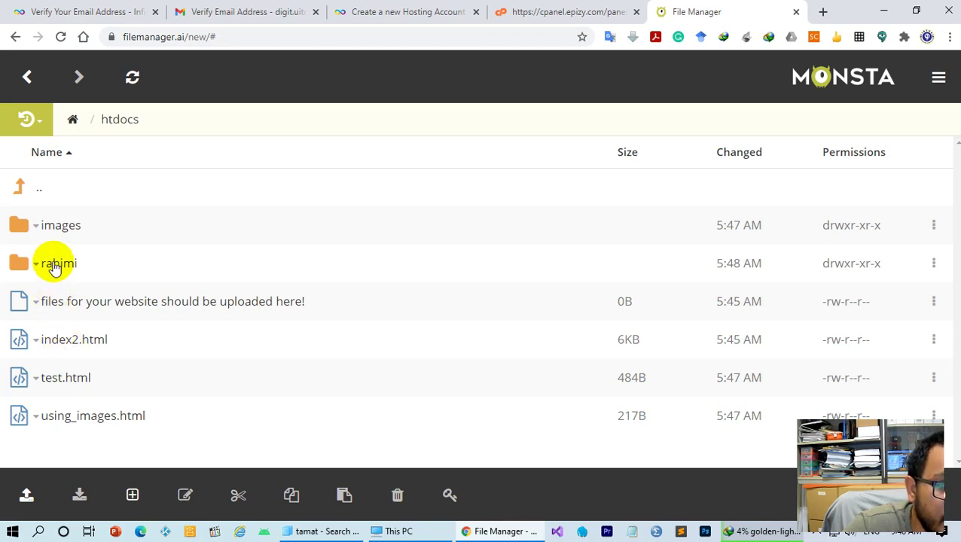
# Cut the remaining Week3.html from rahimi and paste it into htdocs
pyautogui.click(47, 262)
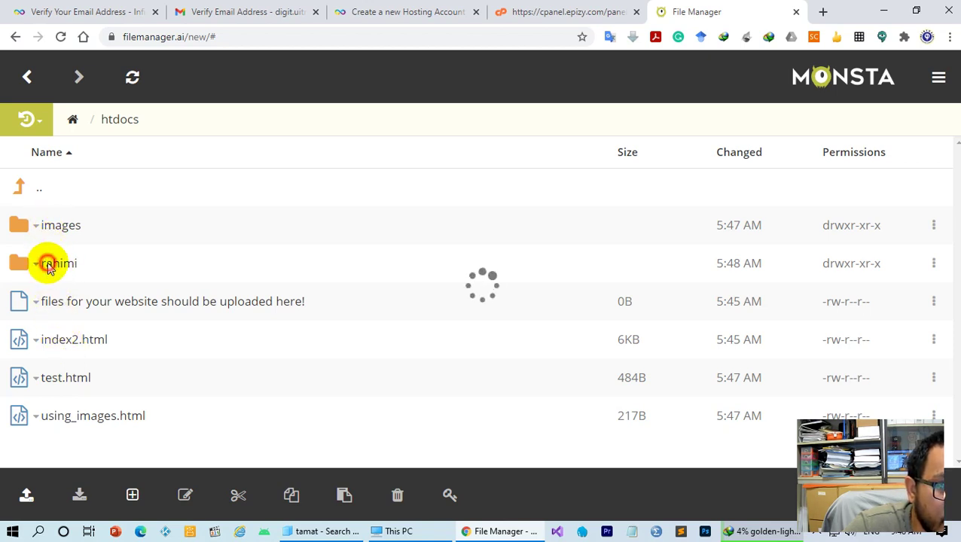
pyautogui.click(92, 226)
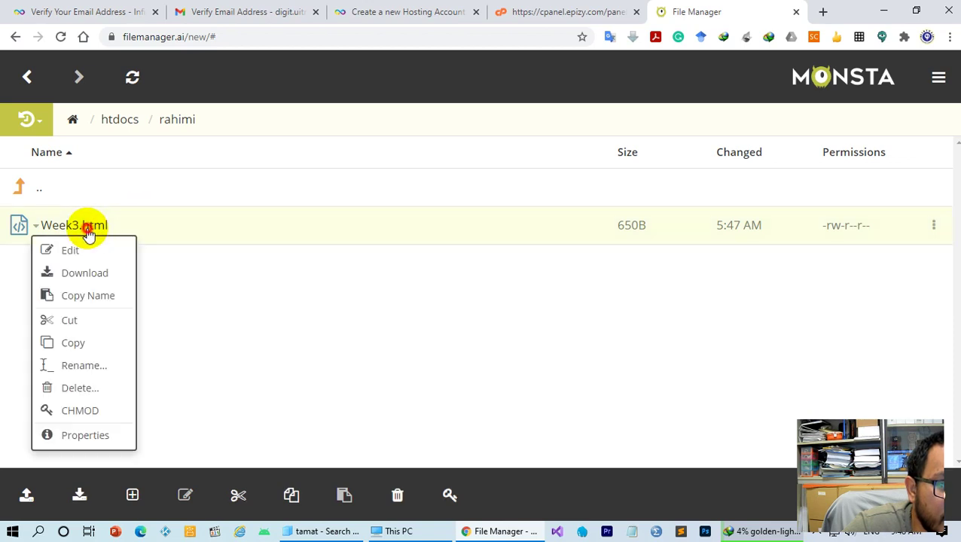
pyautogui.click(81, 324)
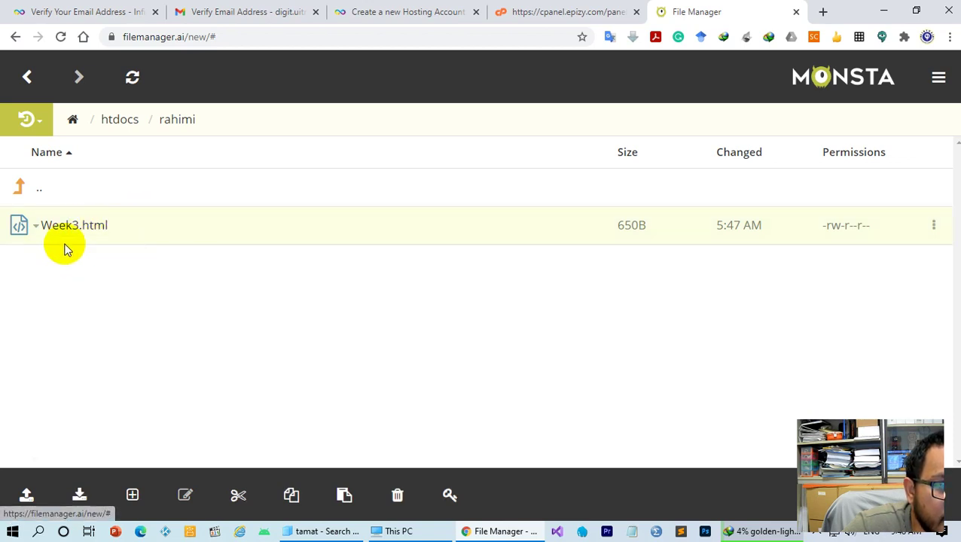
pyautogui.click(27, 193)
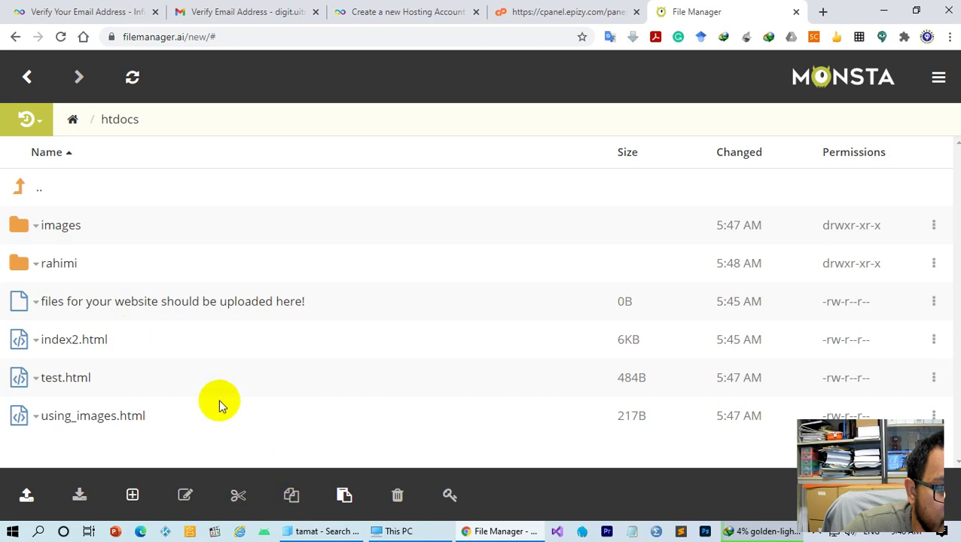
pyautogui.click(341, 497)
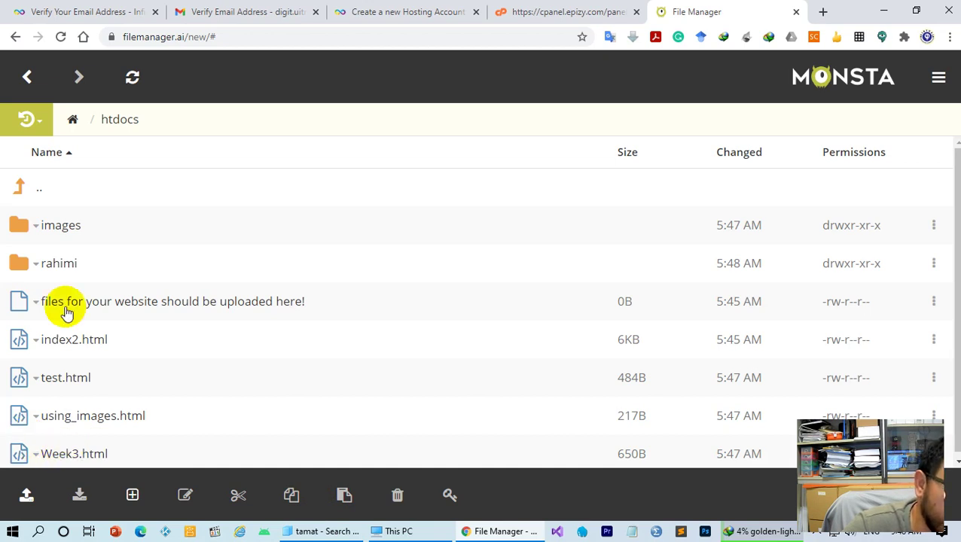
# Delete the emptied rahimi folder from htdocs and confirm the warning
pyautogui.rightClick(20, 270)
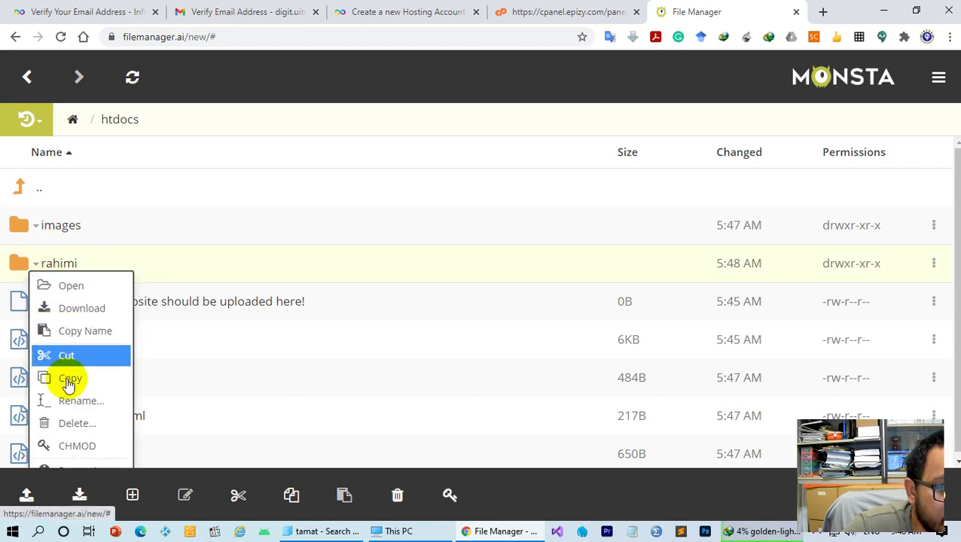
pyautogui.click(66, 423)
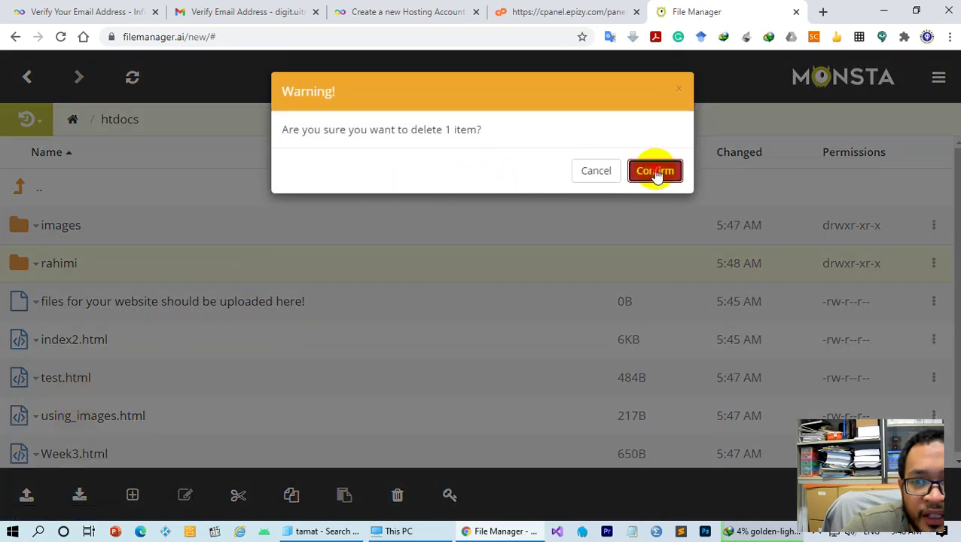
pyautogui.click(655, 166)
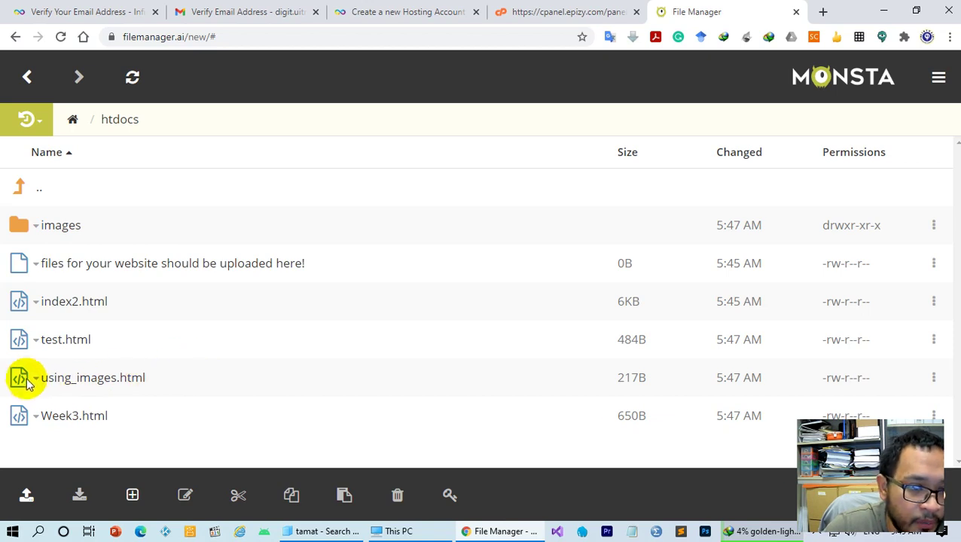
# Rename using_images.html to index.html, keeping the .html extension
pyautogui.rightClick(20, 381)
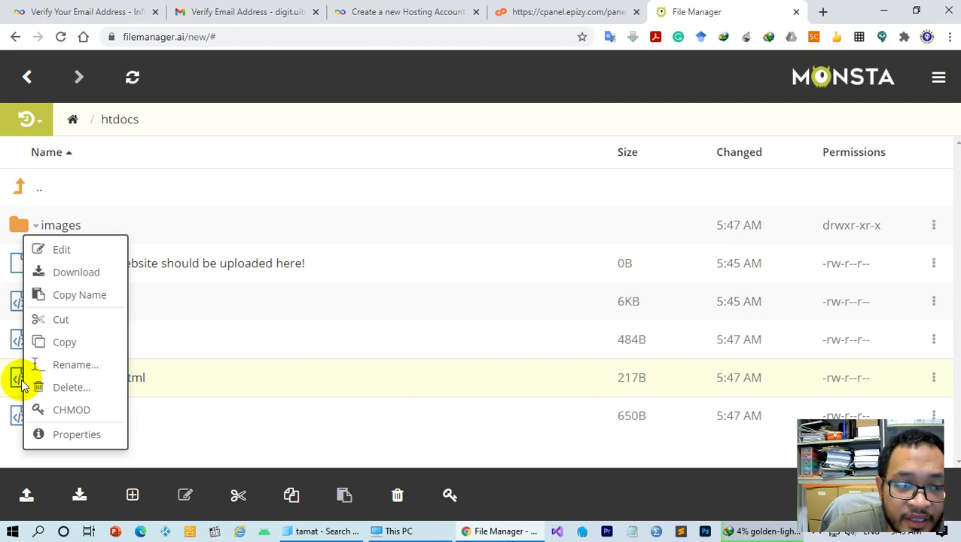
pyautogui.click(75, 364)
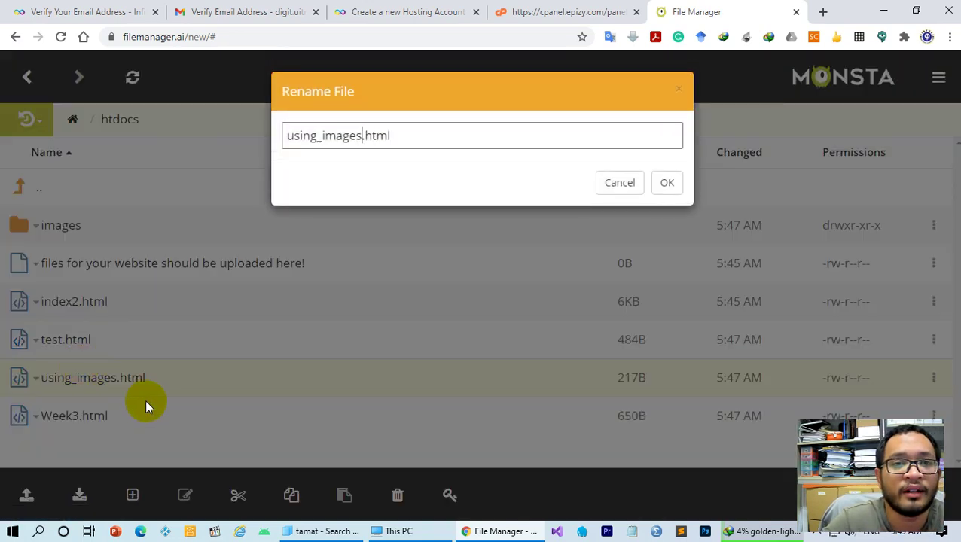
pyautogui.press('BackSpace')
pyautogui.press('BackSpace')
pyautogui.press('BackSpace')
pyautogui.press('BackSpace')
pyautogui.press('BackSpace')
pyautogui.press('BackSpace')
pyautogui.press('BackSpace')
pyautogui.press('BackSpace')
pyautogui.press('BackSpace')
pyautogui.press('BackSpace')
pyautogui.press('BackSpace')
pyautogui.press('BackSpace')
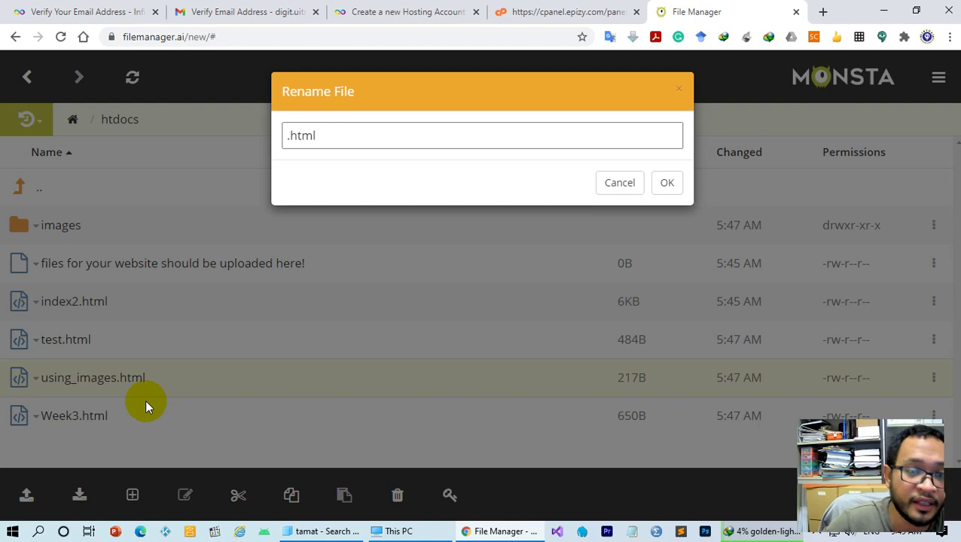
pyautogui.write('index')
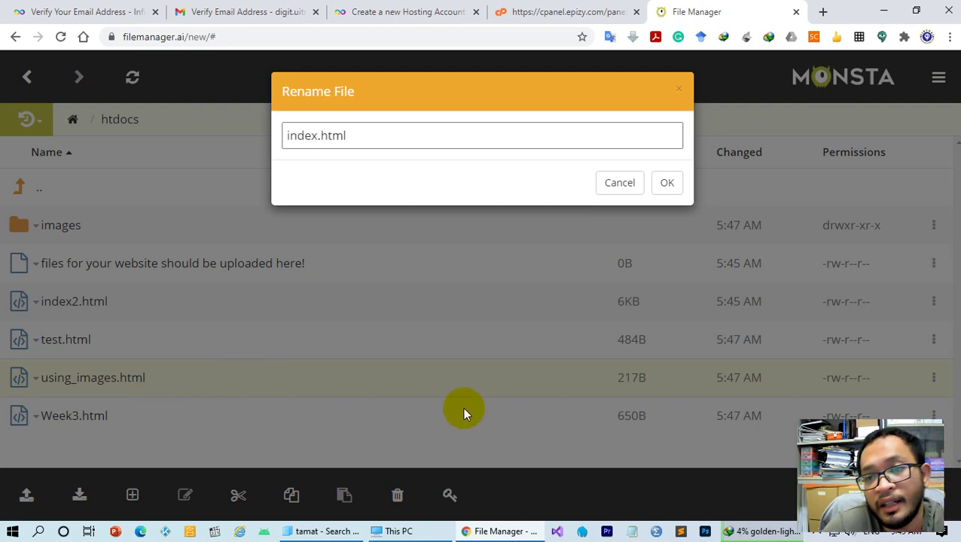
pyautogui.click(666, 183)
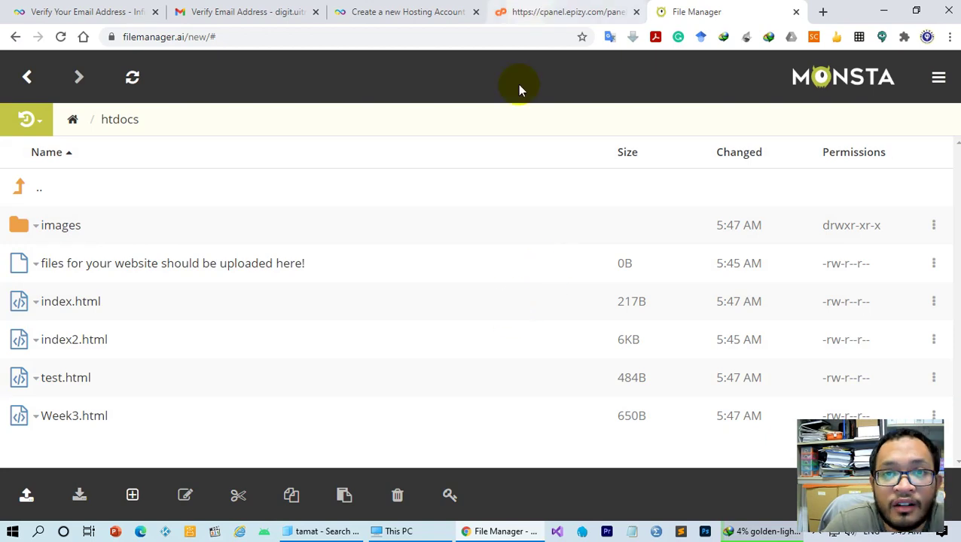
# Load the site's rf.gd address in a new Chrome tab to check the live index page
pyautogui.click(823, 11)
pyautogui.write('rf')
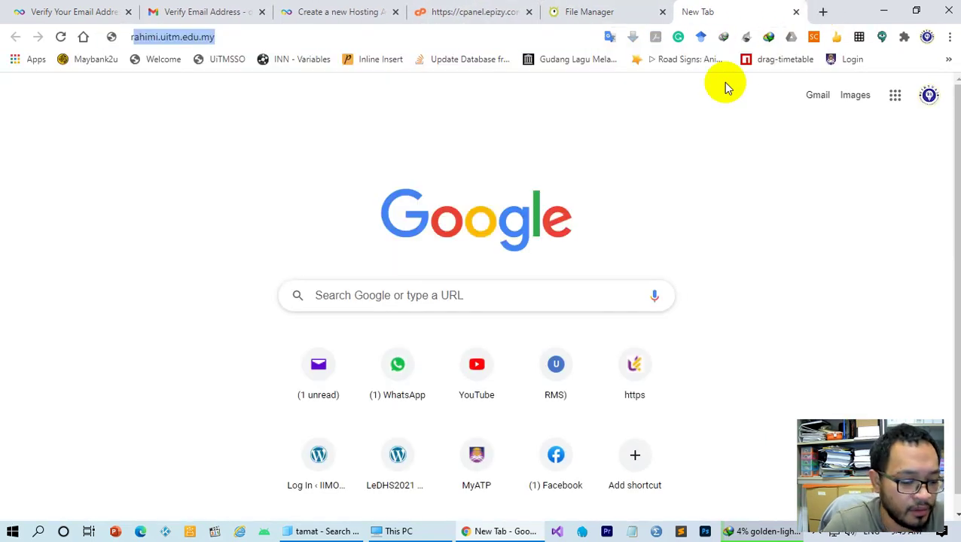
pyautogui.press('BackSpace')
pyautogui.press('BackSpace')
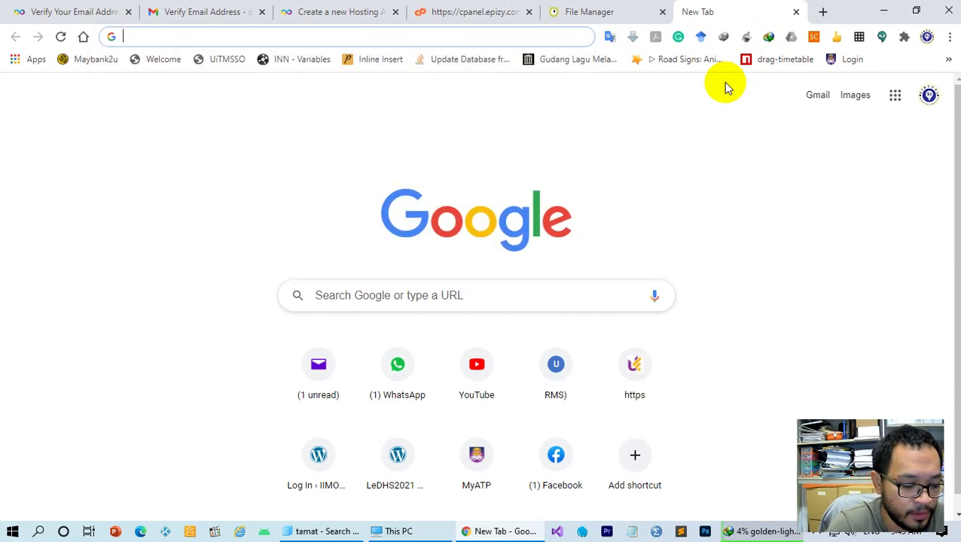
pyautogui.write('rahimi')
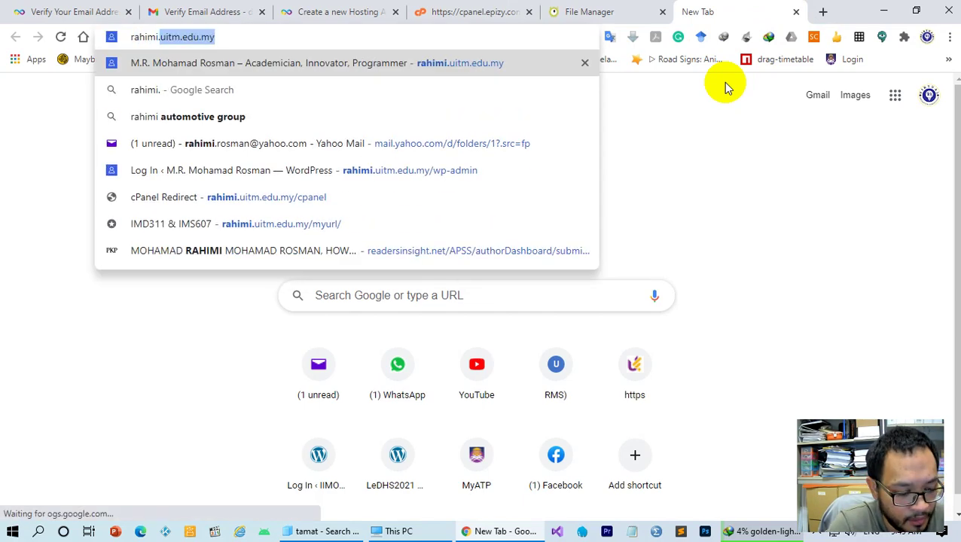
pyautogui.write('.rf.gd')
pyautogui.press('Return')
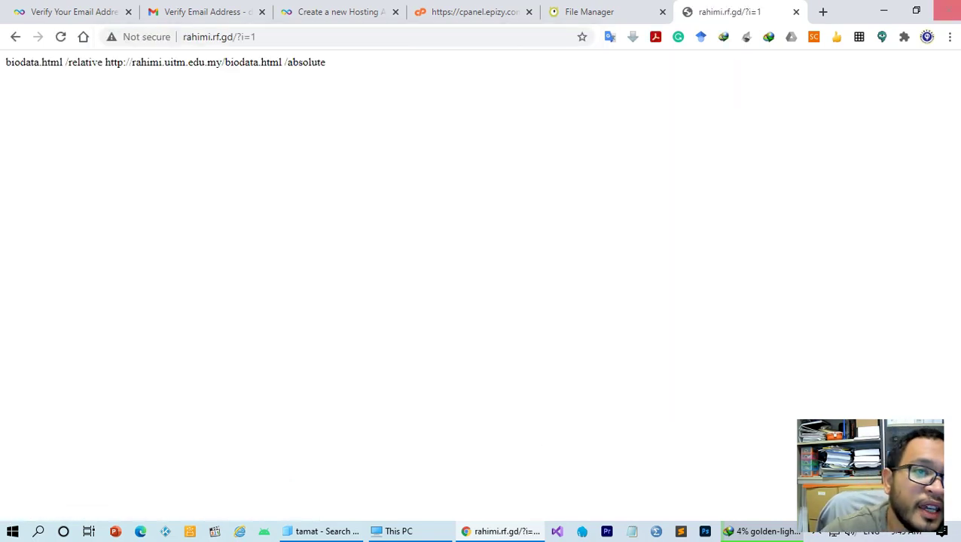
pyautogui.moveTo(15, 66); pyautogui.dragTo(375, 73)
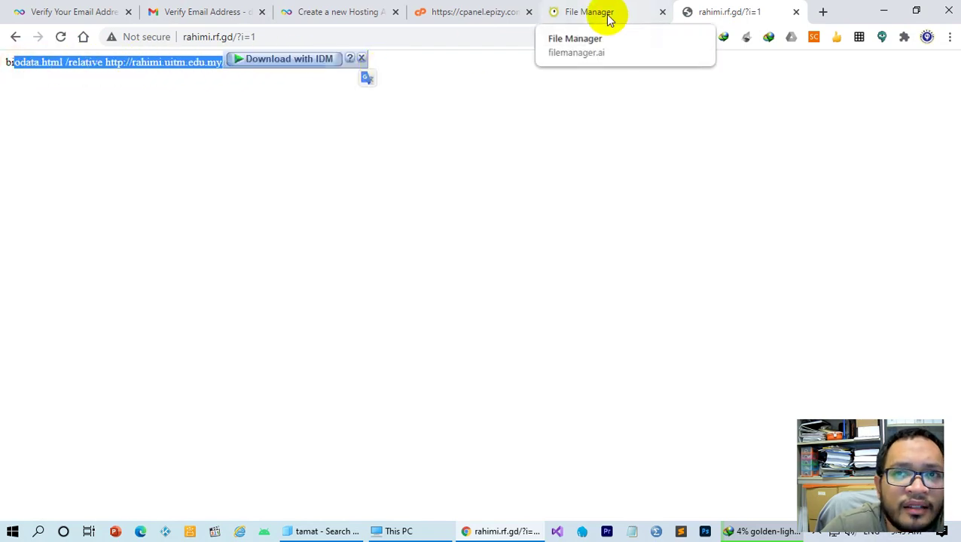
pyautogui.click(607, 15)
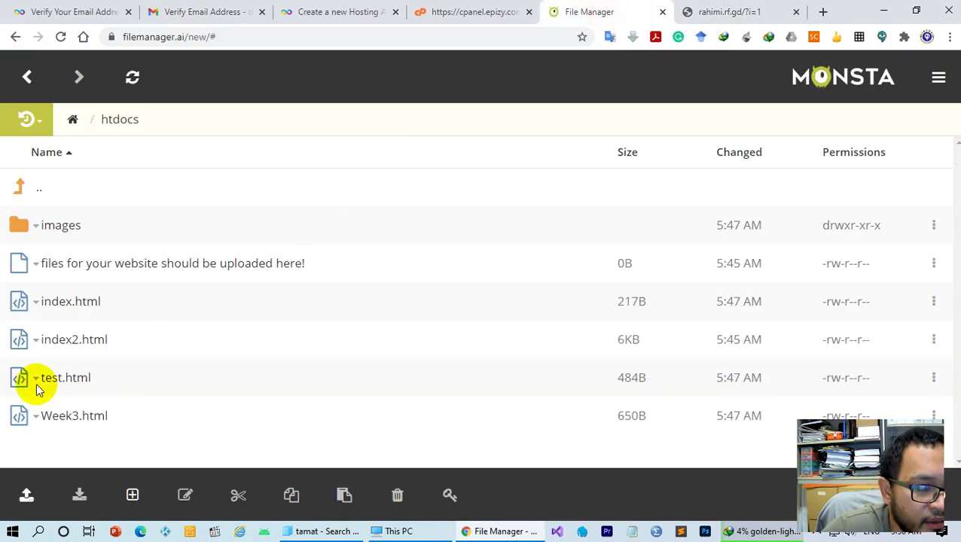
# Open index.html with Edit in Monsta's code editor
pyautogui.click(21, 305)
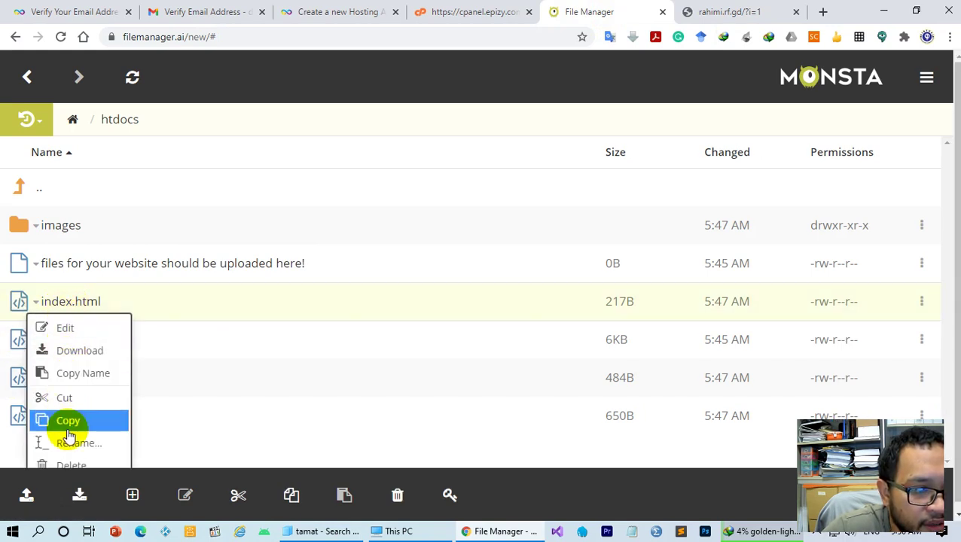
pyautogui.scroll(-1, 83, 422)
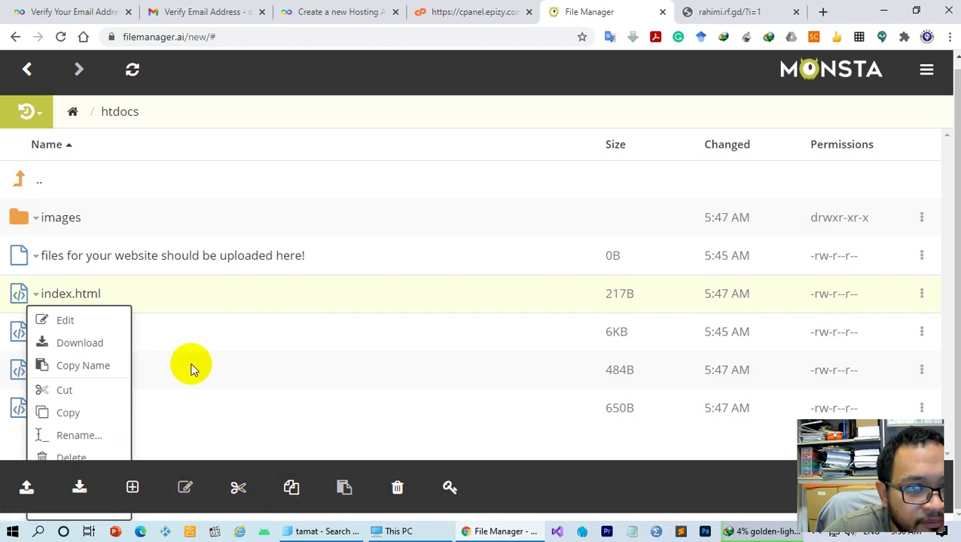
pyautogui.click(144, 294)
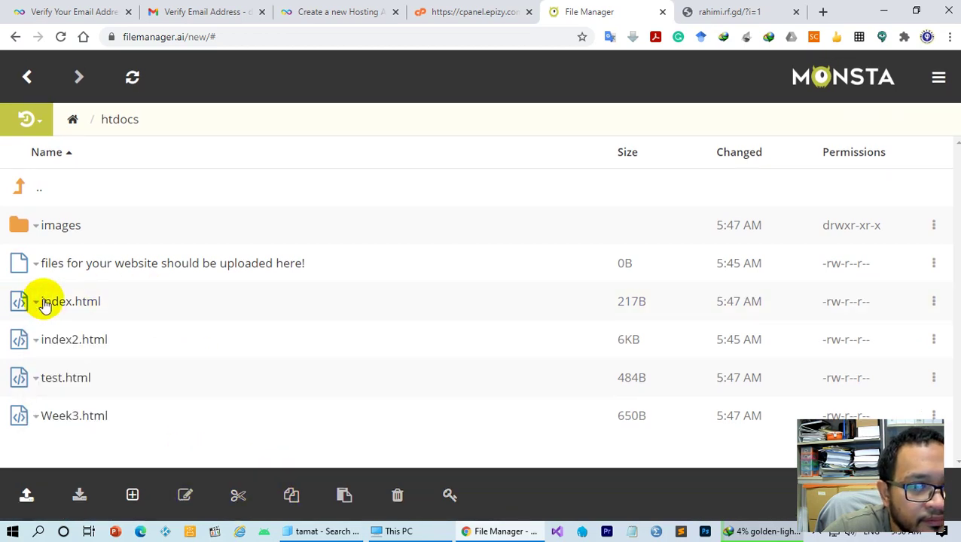
pyautogui.rightClick(79, 303)
pyautogui.click(122, 325)
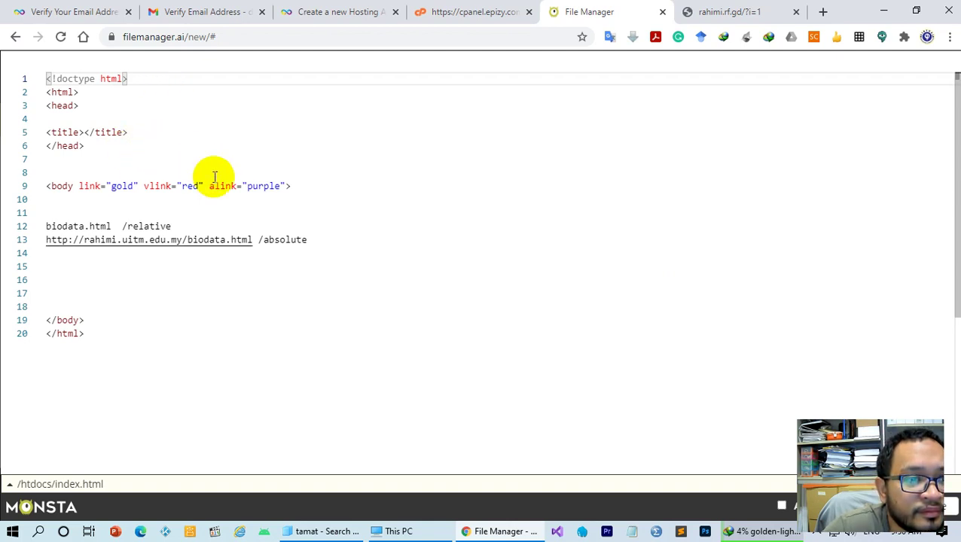
# Add a 'welcome to my website' line naming the owner on line 11 and type a site title in <title>
pyautogui.click(146, 266)
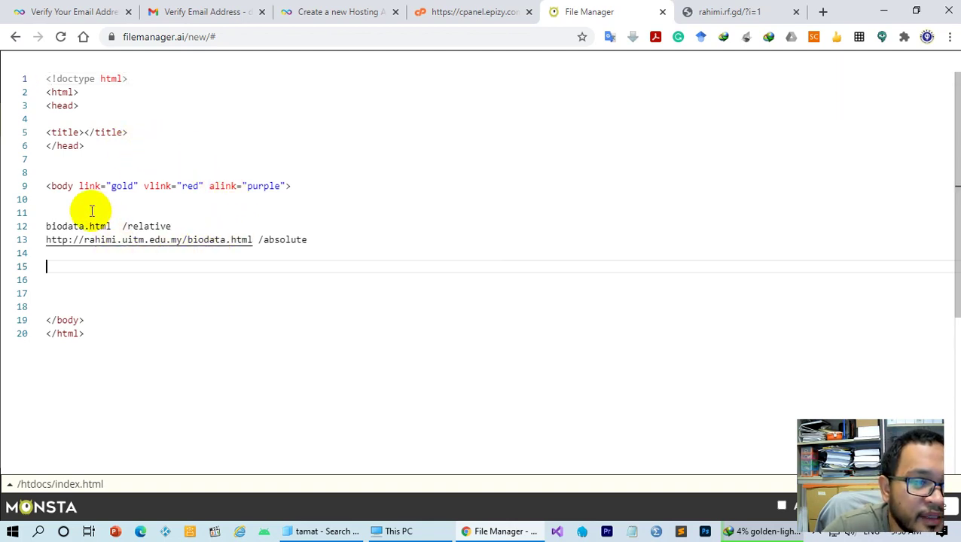
pyautogui.click(64, 212)
pyautogui.write('welc')
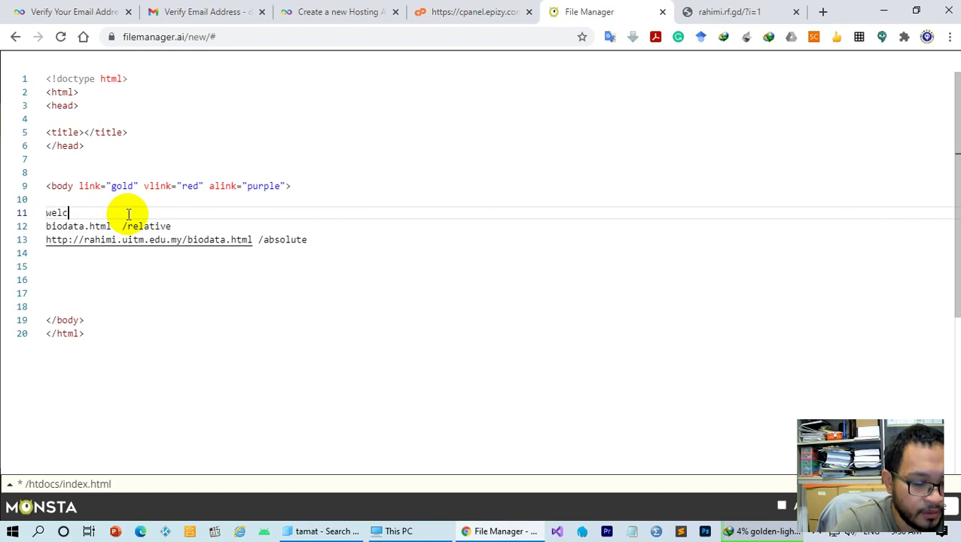
pyautogui.write('ome to my website')
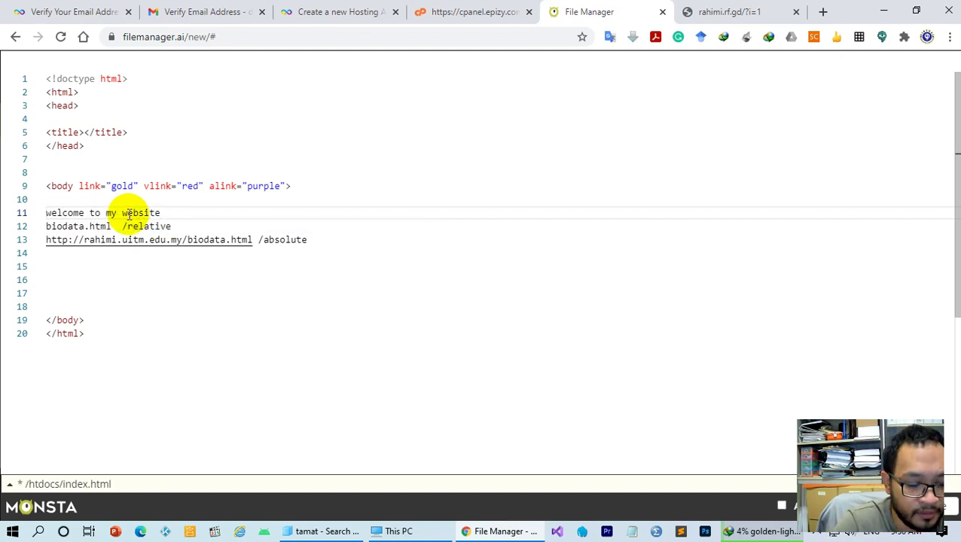
pyautogui.write(' - i')
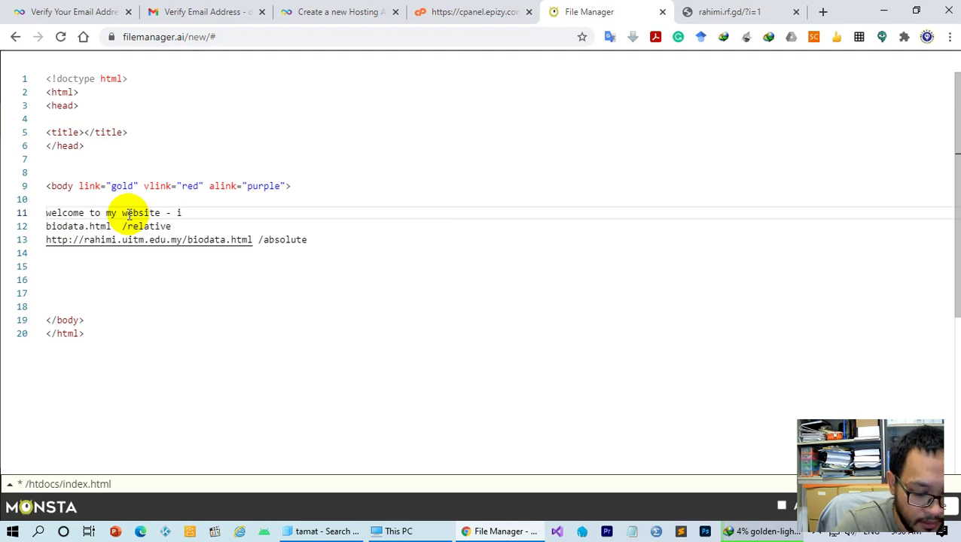
pyautogui.write("'m rahimi")
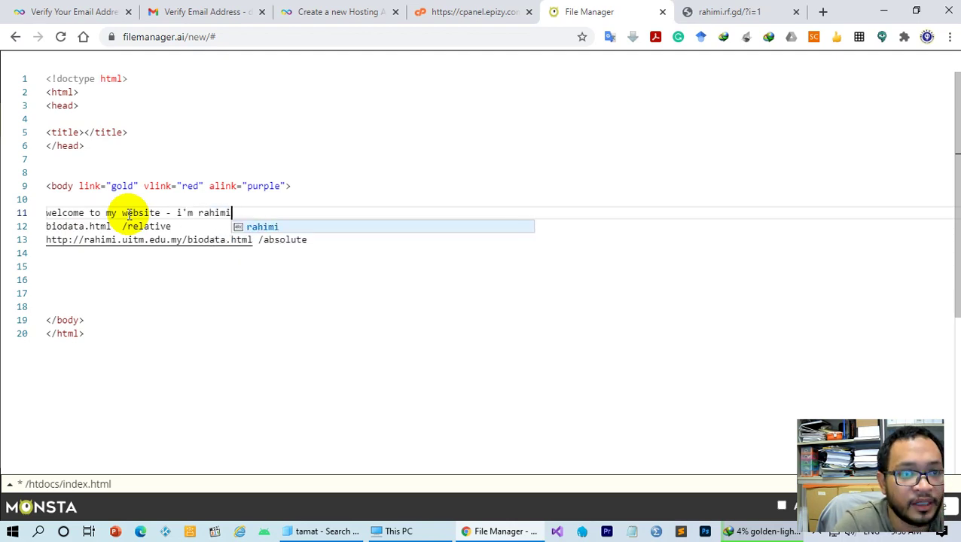
pyautogui.click(143, 265)
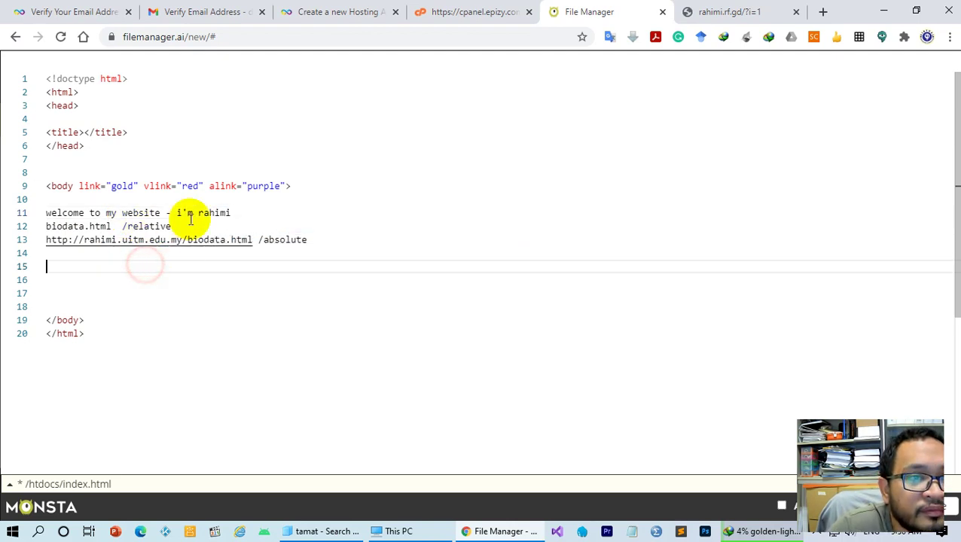
pyautogui.click(83, 132)
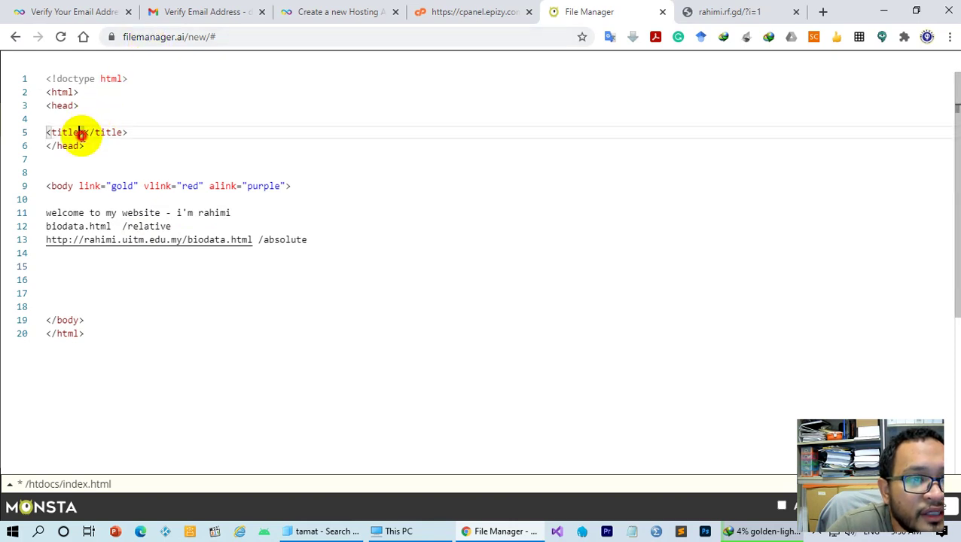
pyautogui.write('rahimi web')
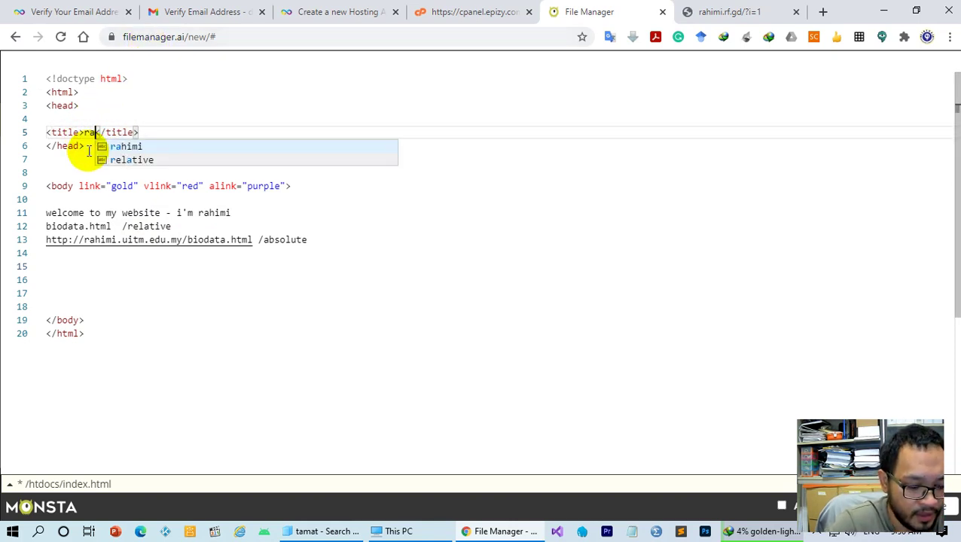
pyautogui.write('site')
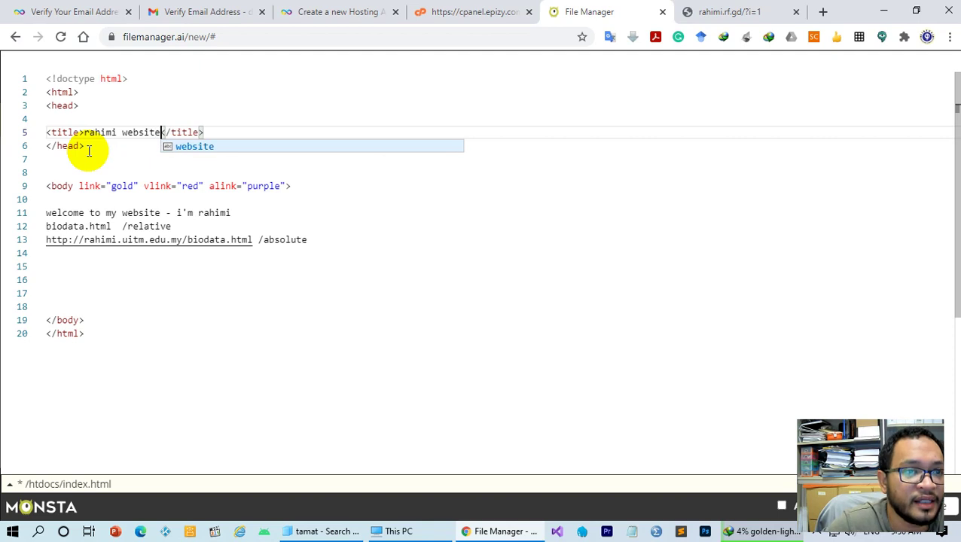